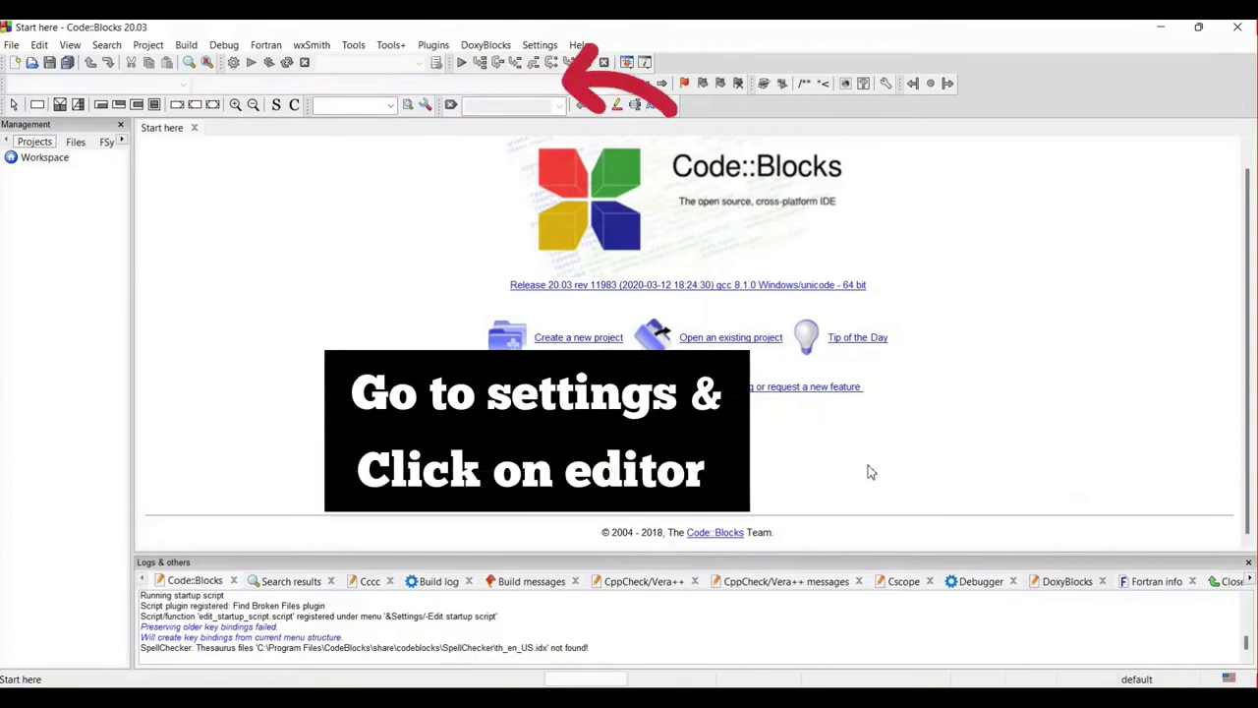
Check which colour themes are available in the editor's syntax highlighting settings, and close the settings.
click(541, 45)
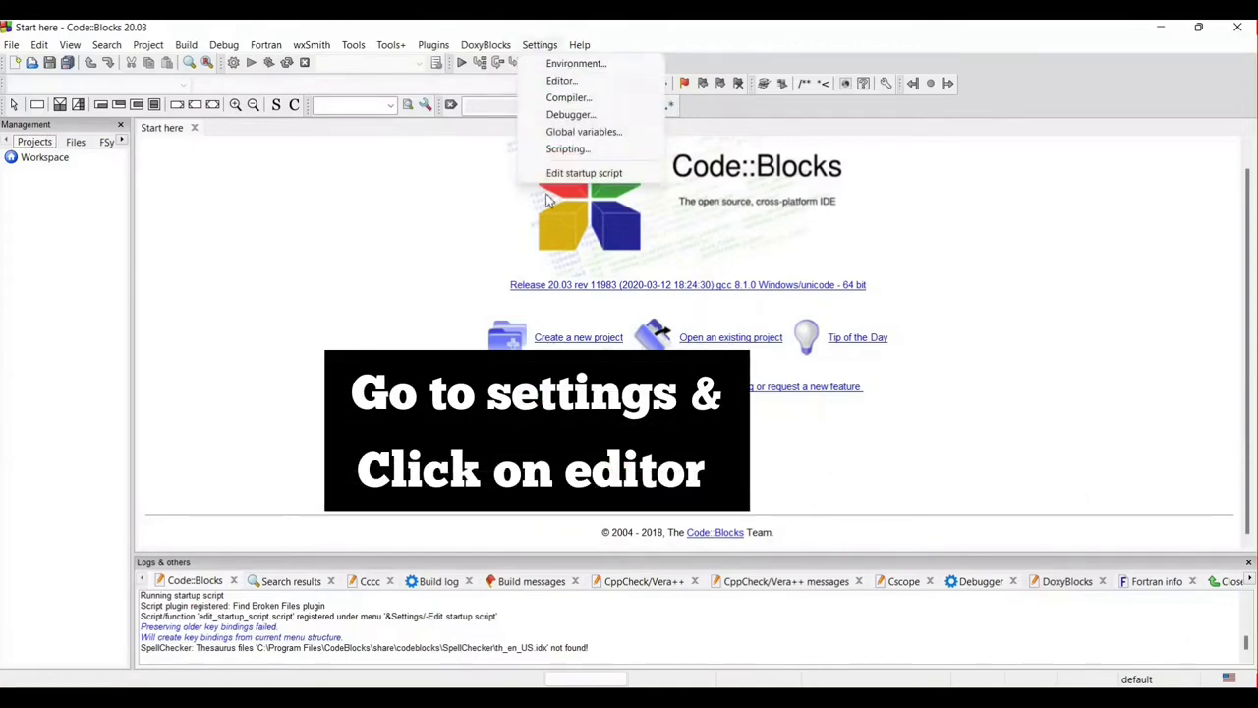
click(562, 81)
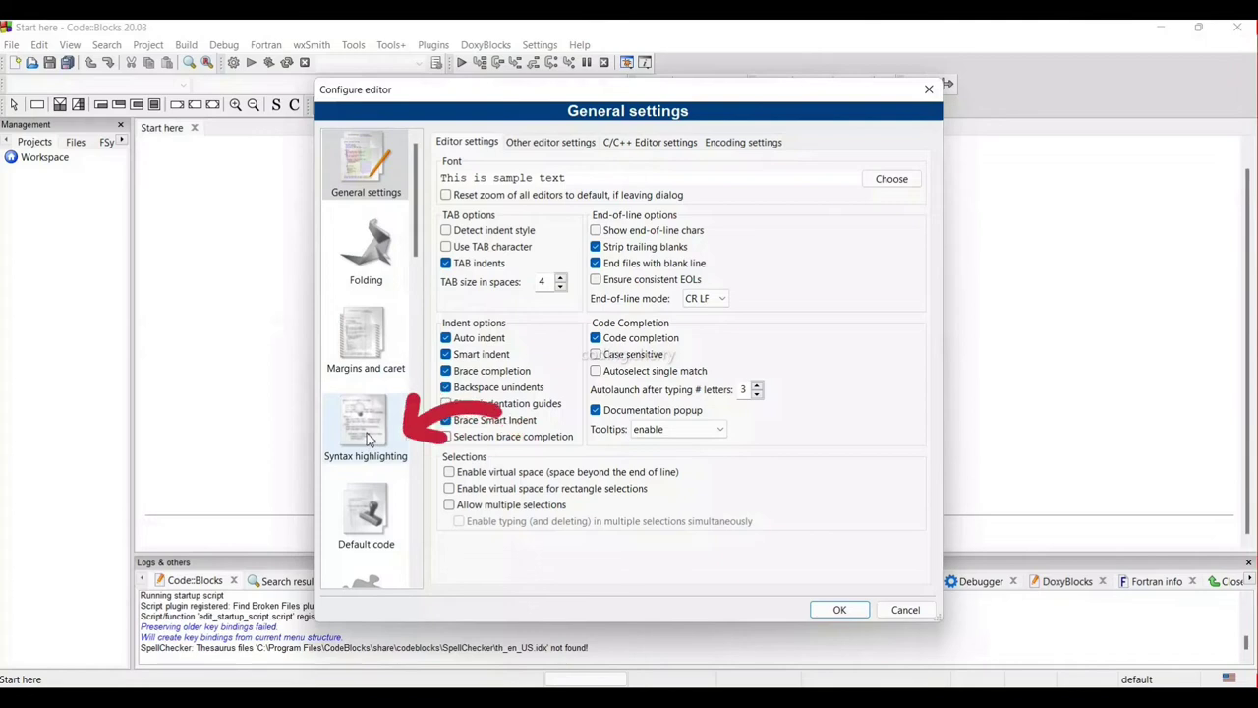
click(368, 438)
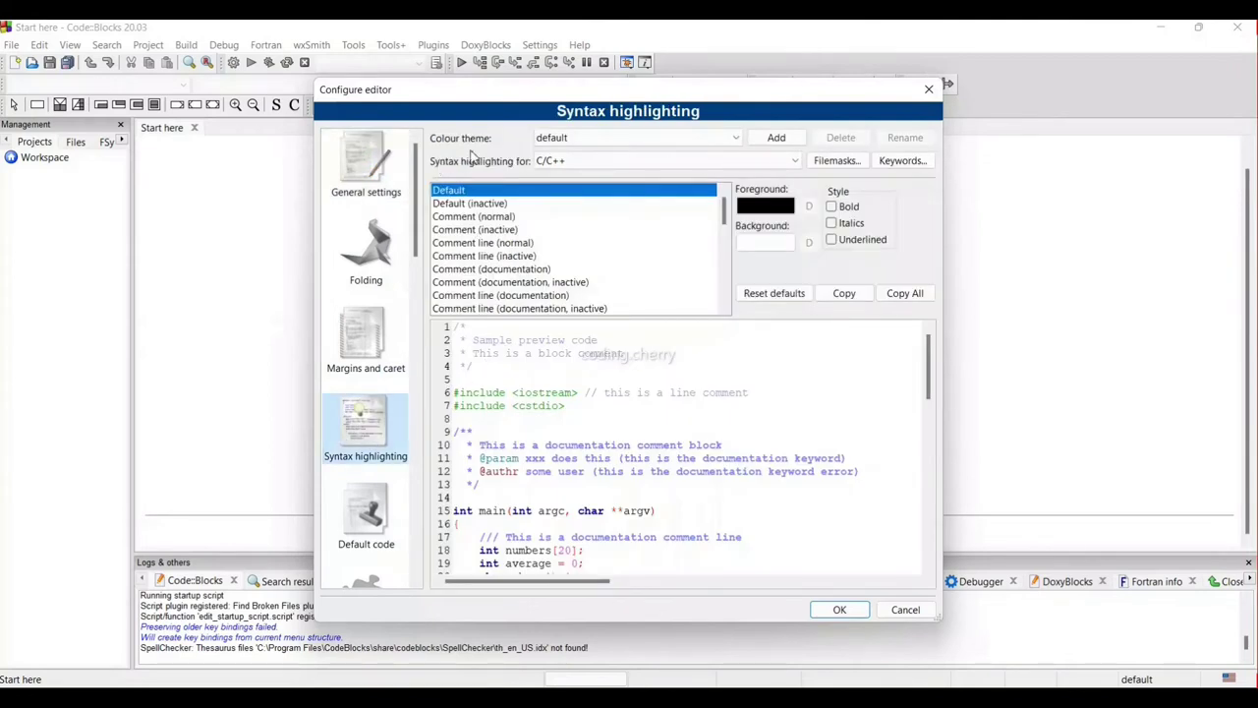
click(737, 140)
click(738, 141)
click(737, 141)
click(737, 141)
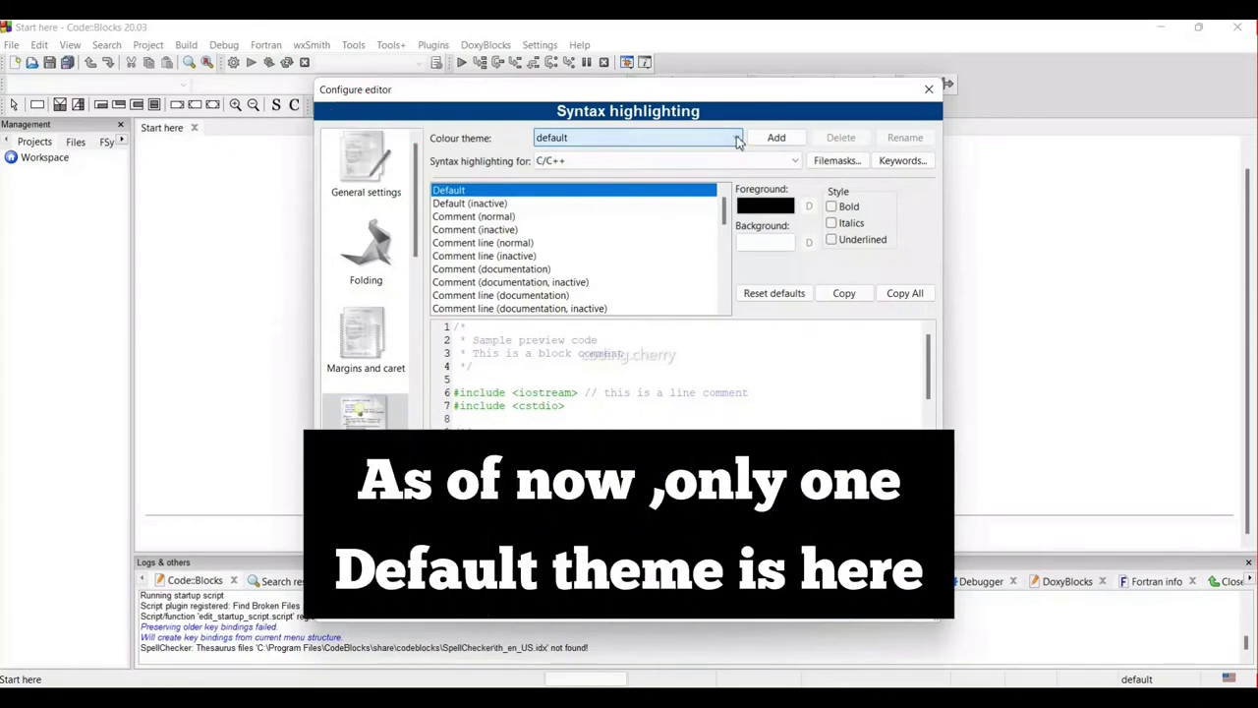
click(737, 140)
click(737, 140)
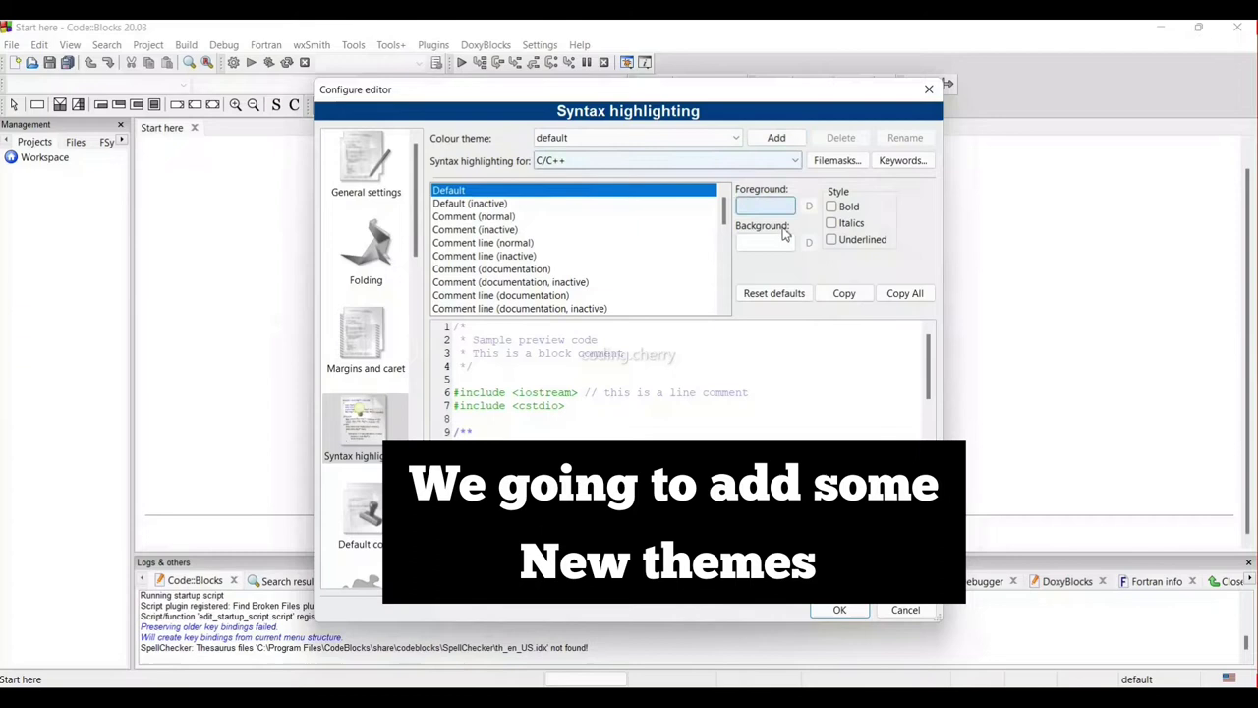
click(840, 610)
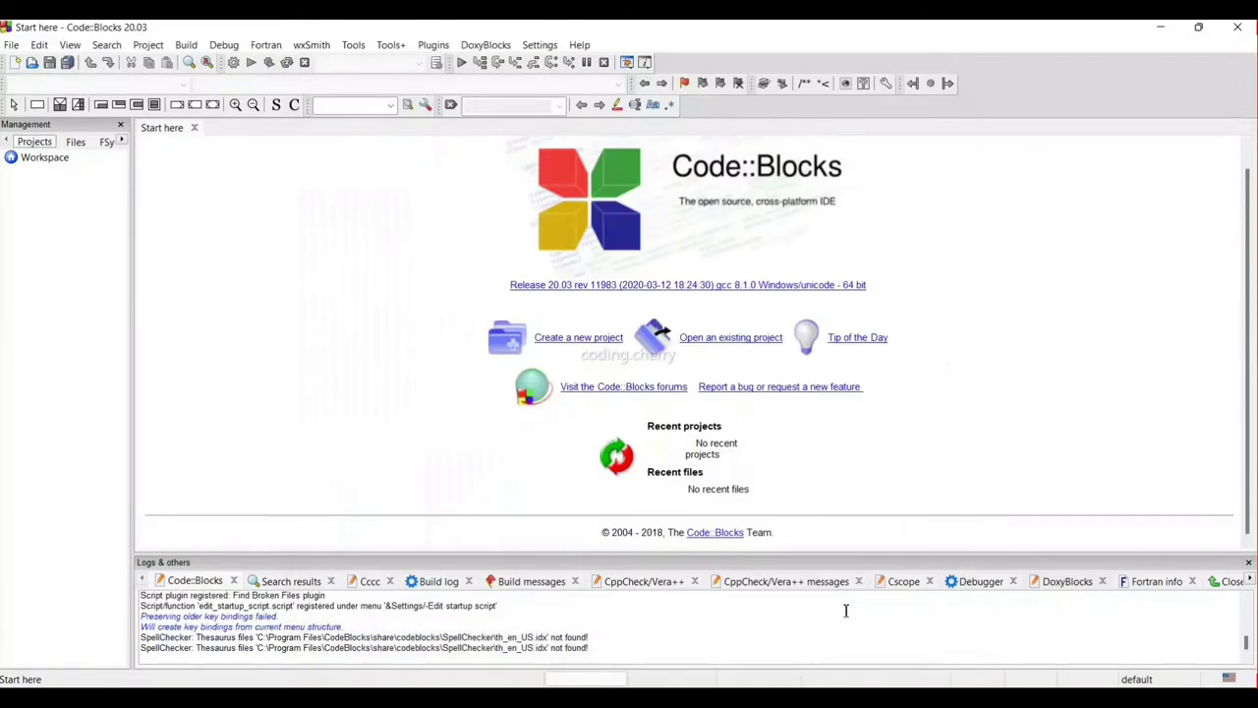
Search Windows for CodeBlocks, open its file location, and go to the AppData\Roaming\CodeBlocks folder.
key(super+d)
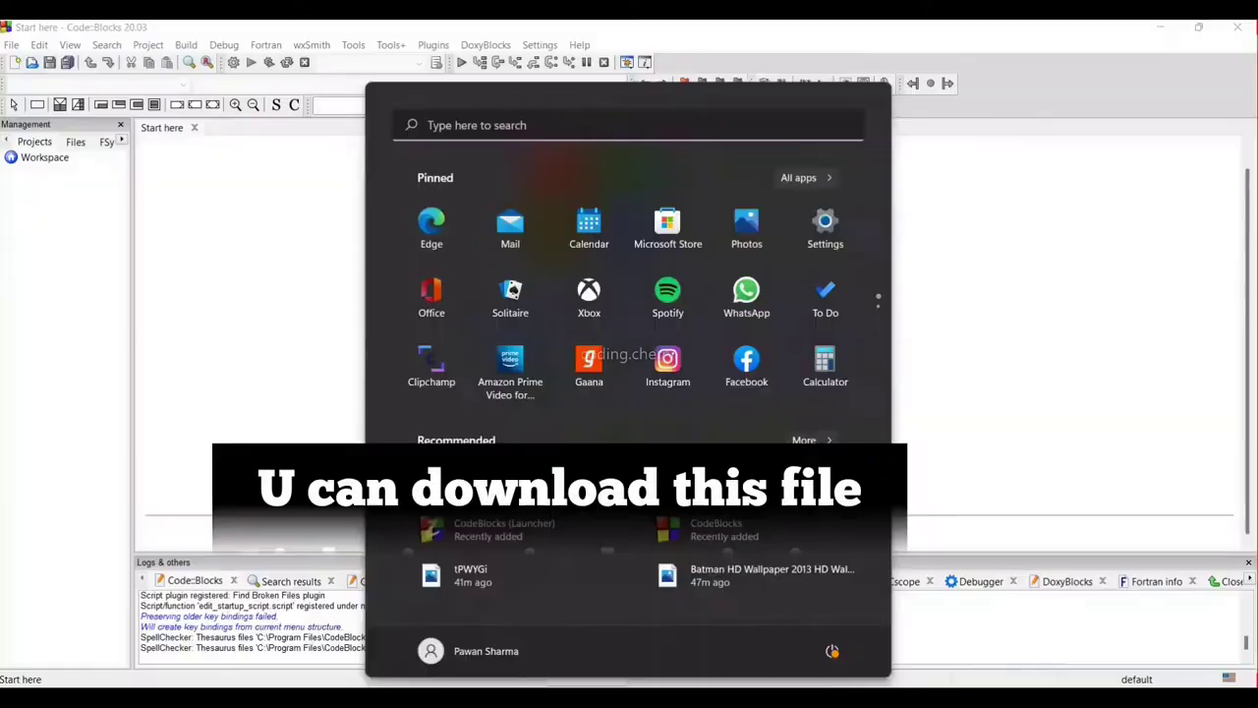
key(super+s)
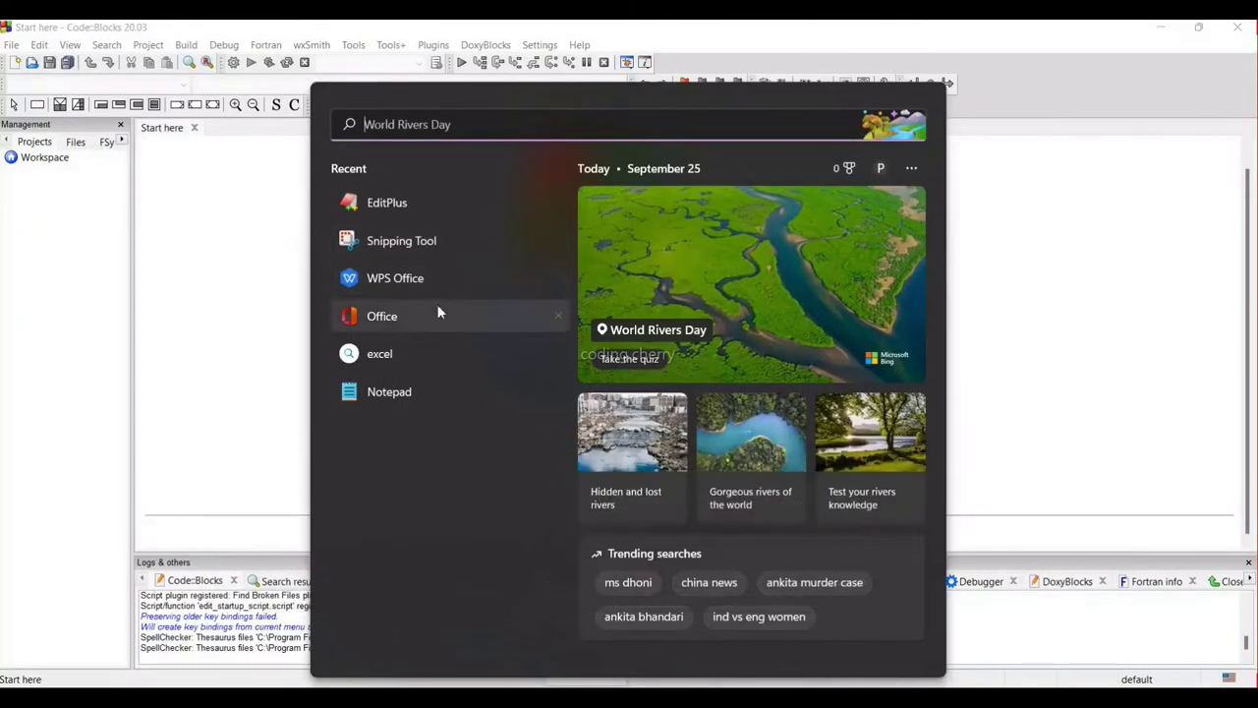
text(codeBlocks)
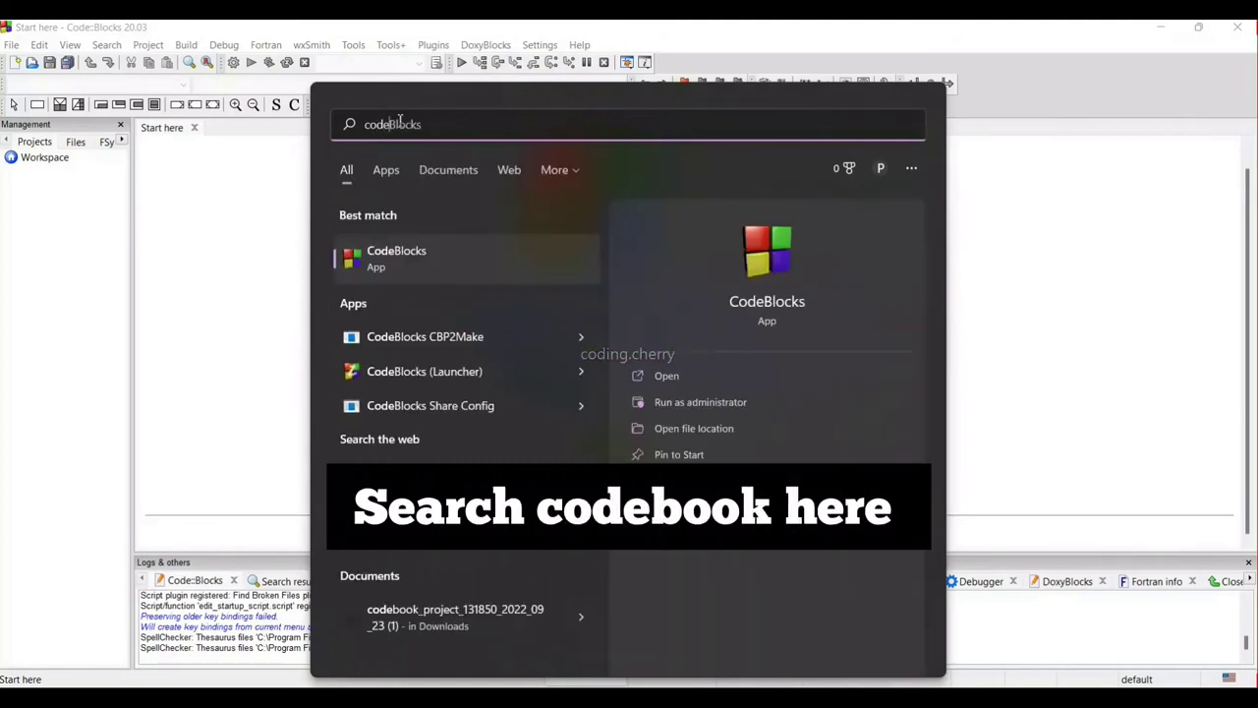
right_click(378, 260)
click(437, 310)
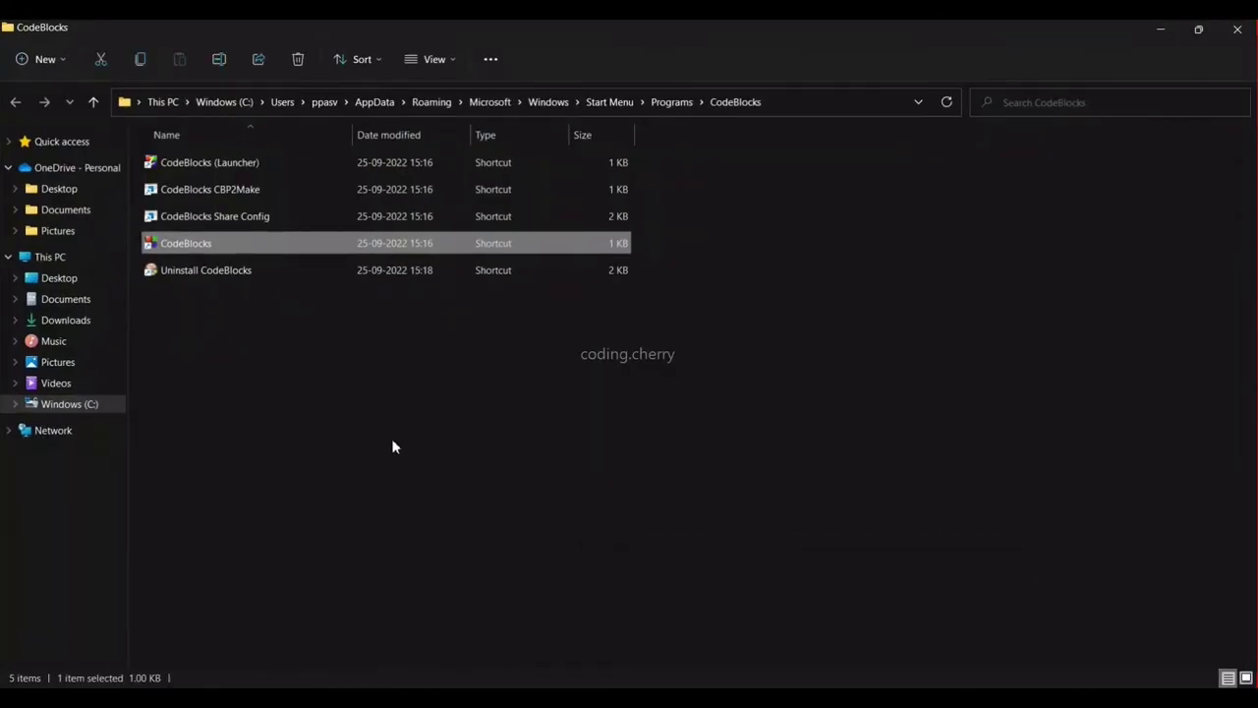
click(432, 103)
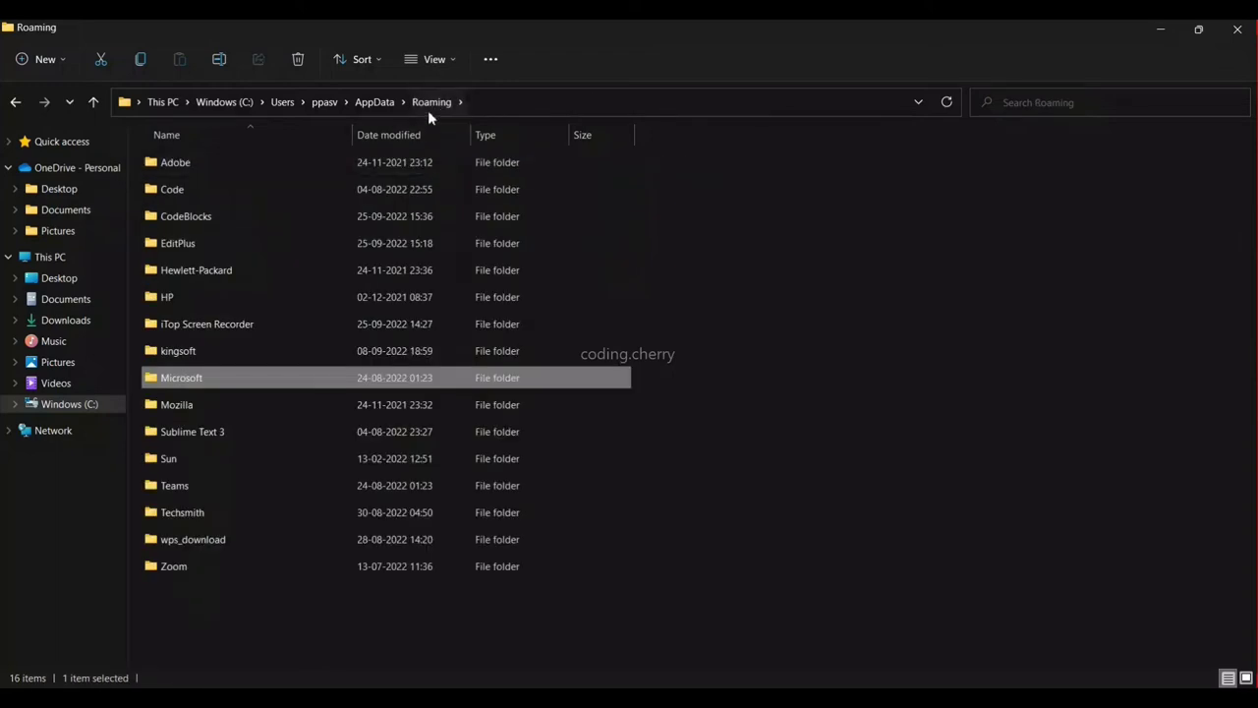
double_click(216, 218)
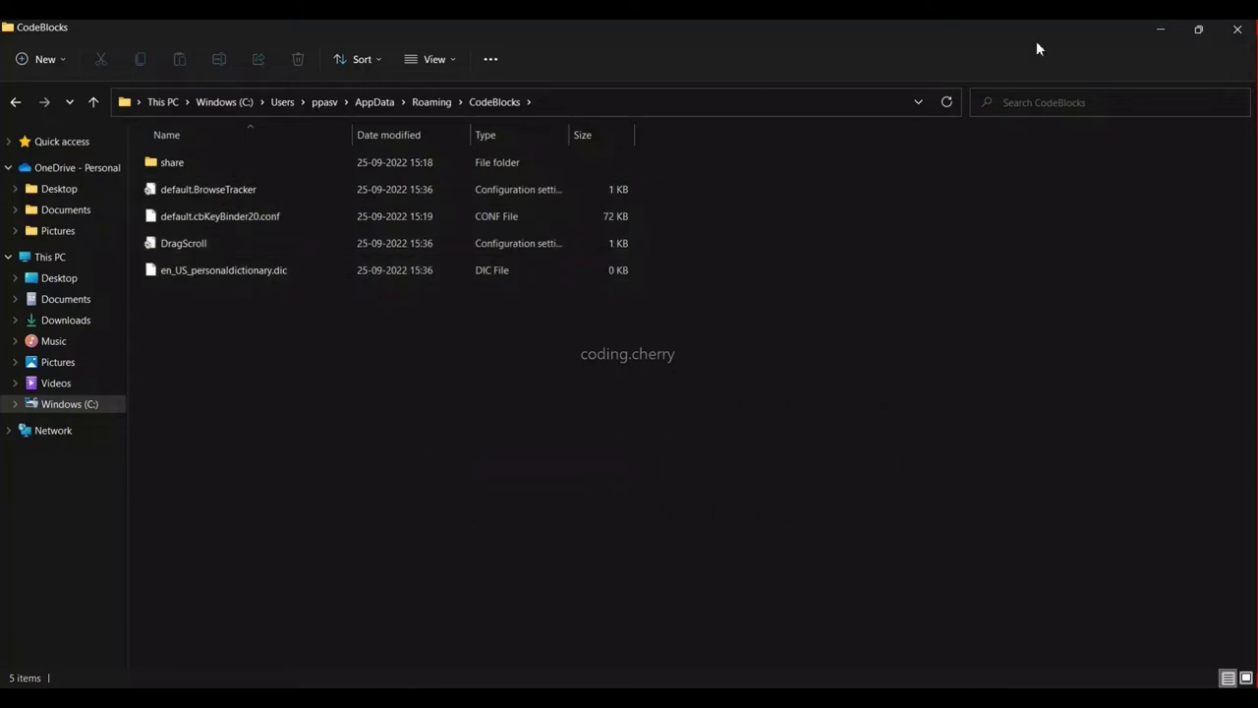
Move the color_theme.conf file from the desktop into the AppData\Roaming\CodeBlocks folder.
click(1196, 31)
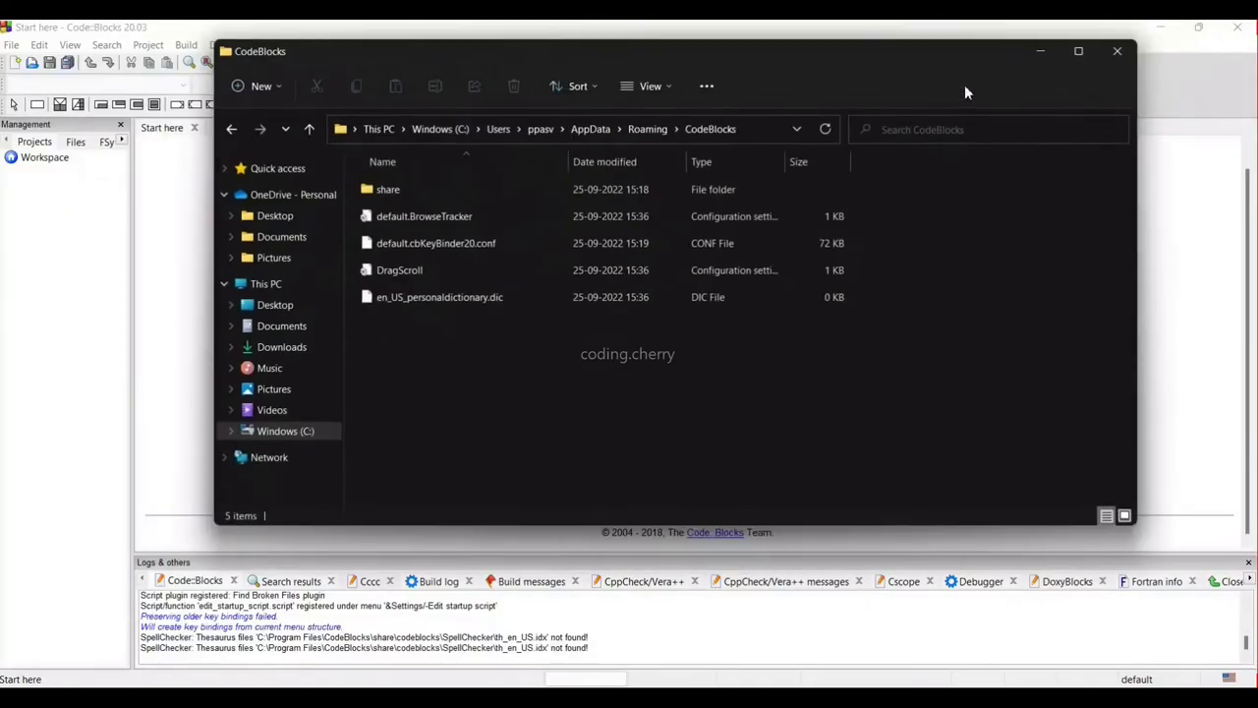
drag(916, 59, 774, 100)
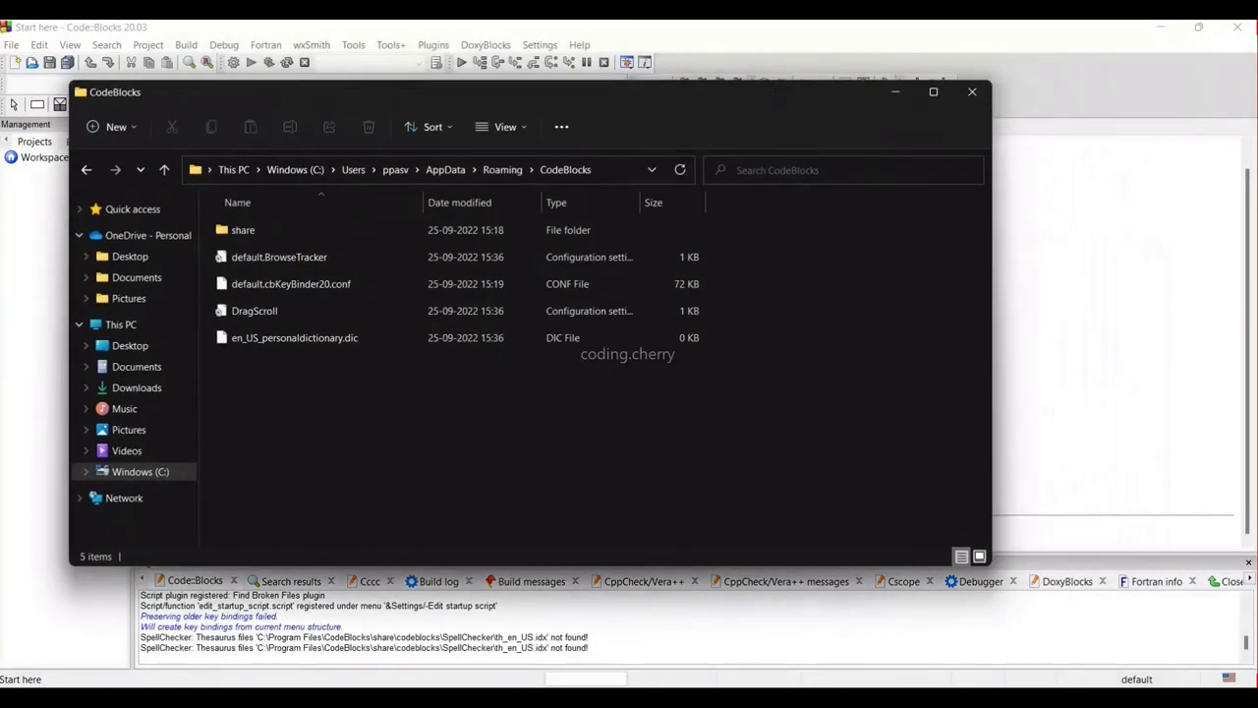
click(1158, 30)
drag(825, 81, 784, 192)
drag(992, 348, 576, 329)
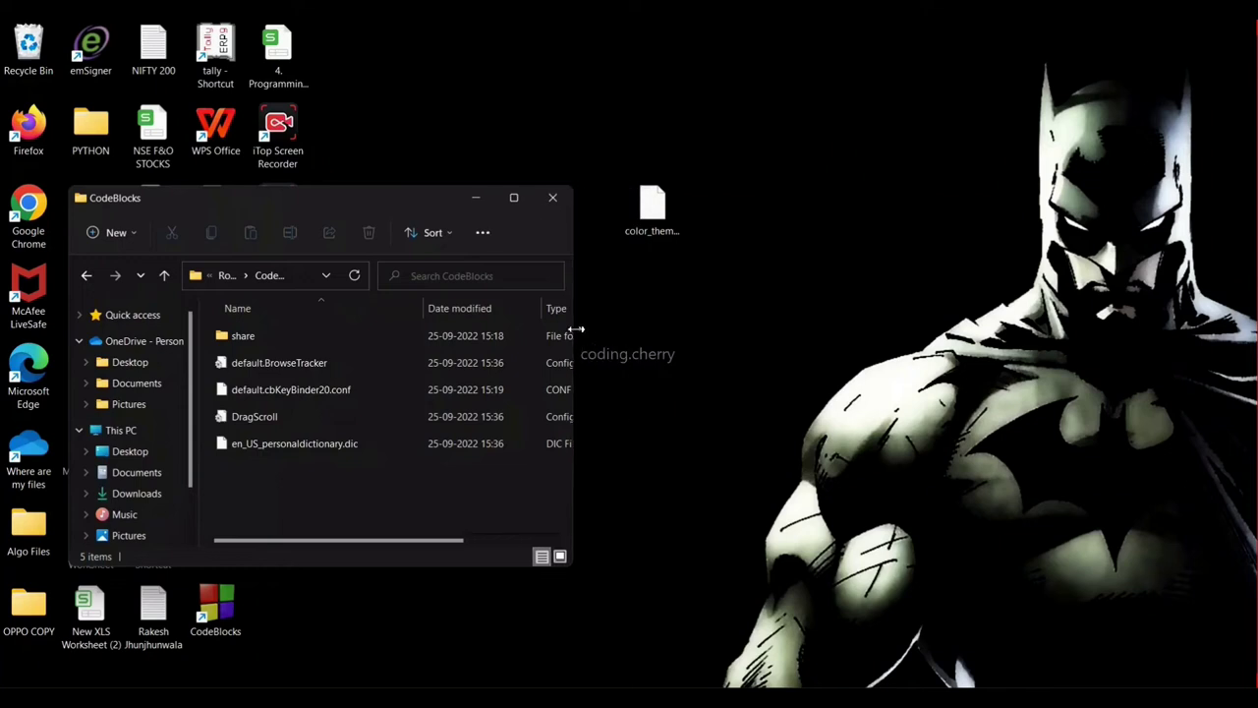
drag(656, 221, 259, 475)
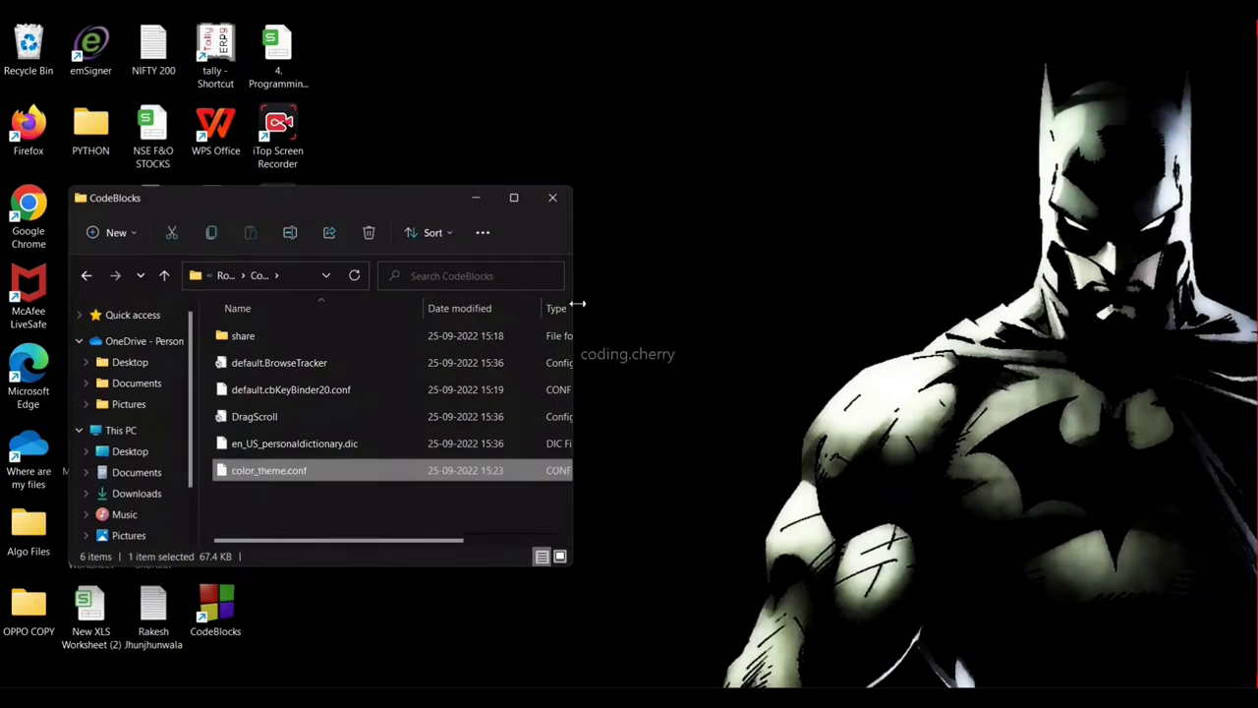
click(513, 198)
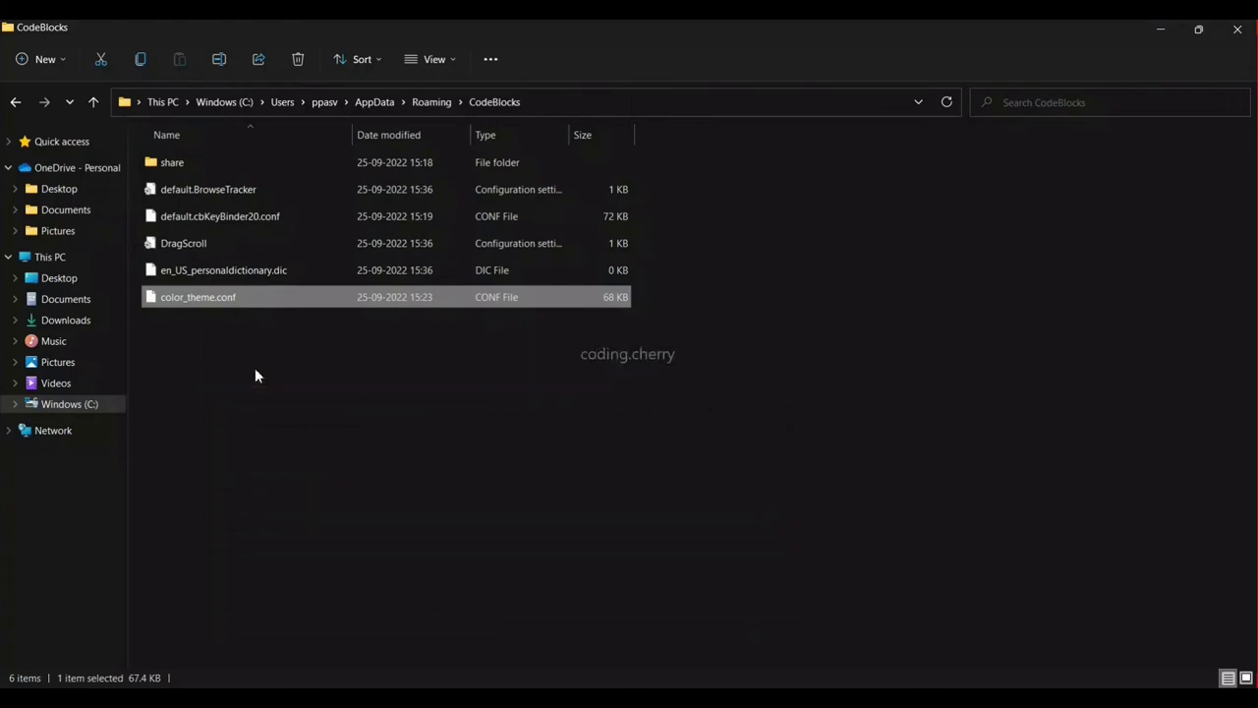
Go to C:\Program Files\CodeBlocks and run cb_share_config as administrator.
click(94, 101)
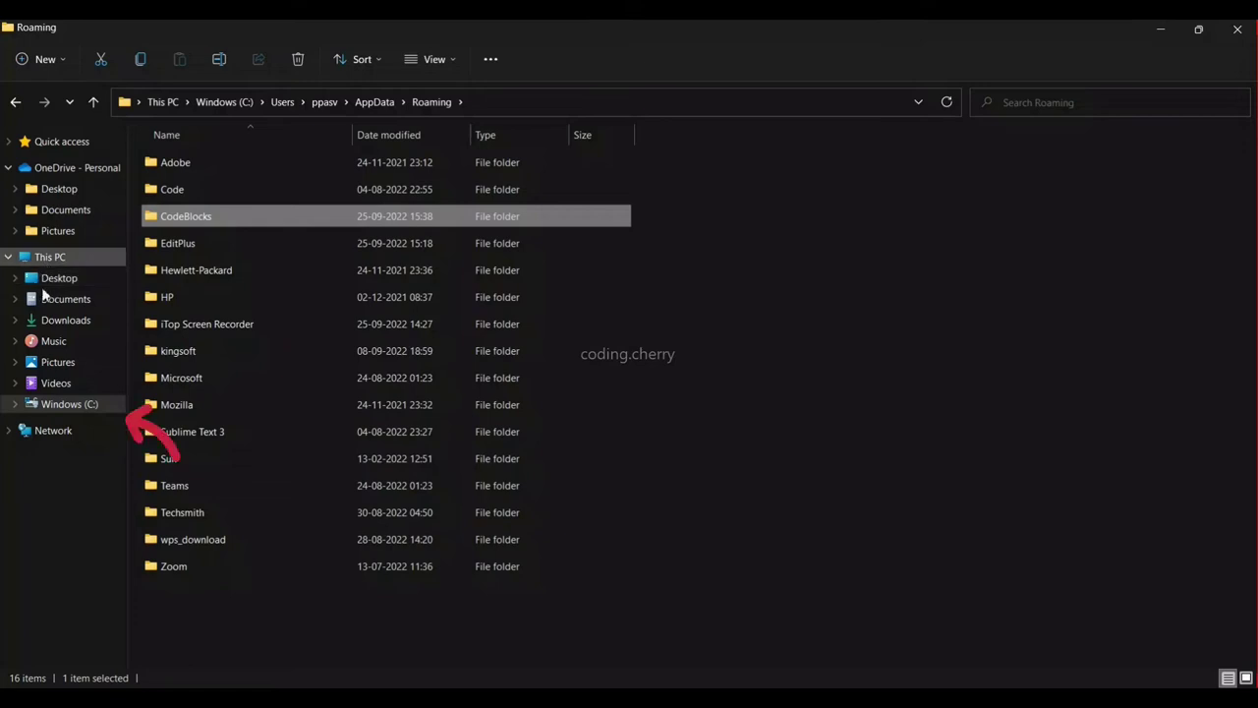
click(69, 404)
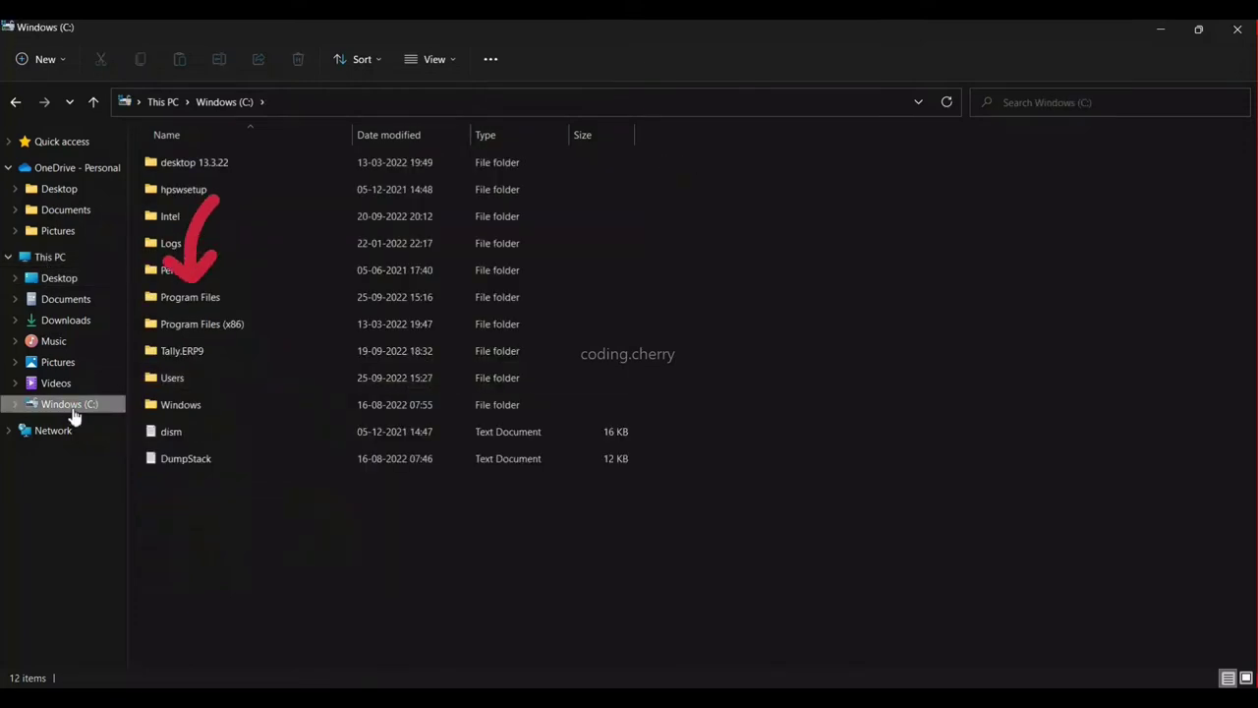
double_click(175, 298)
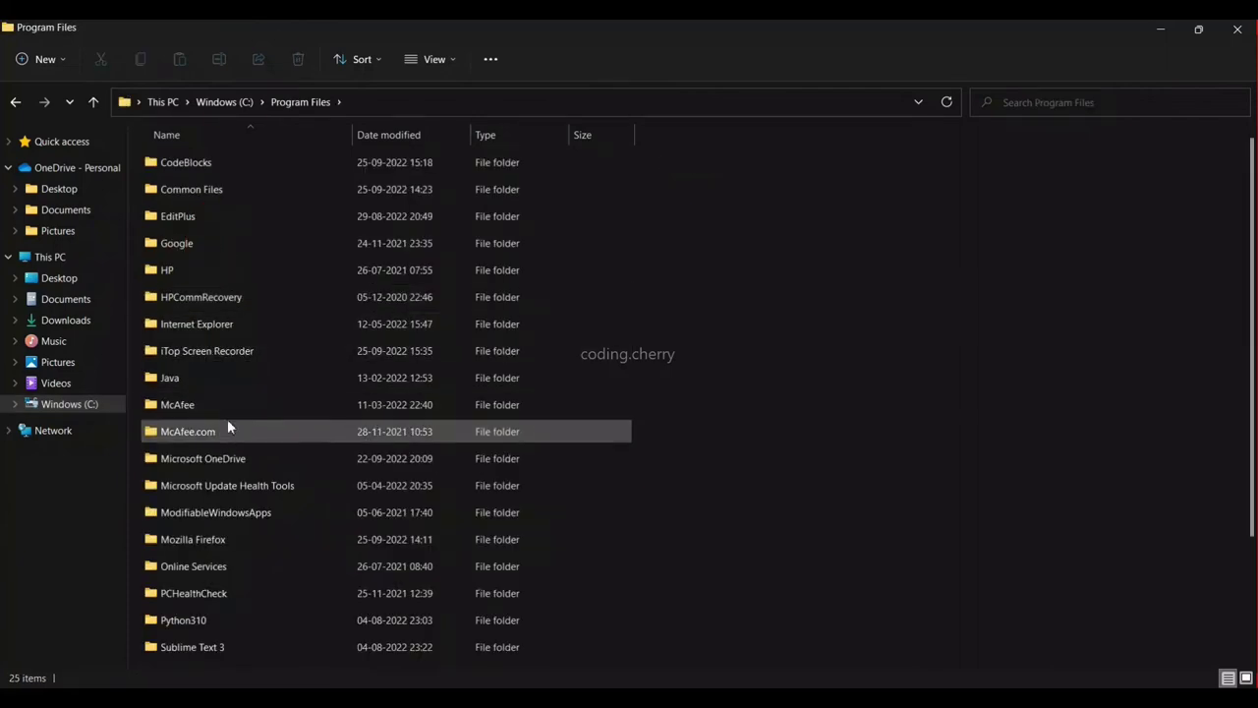
double_click(192, 161)
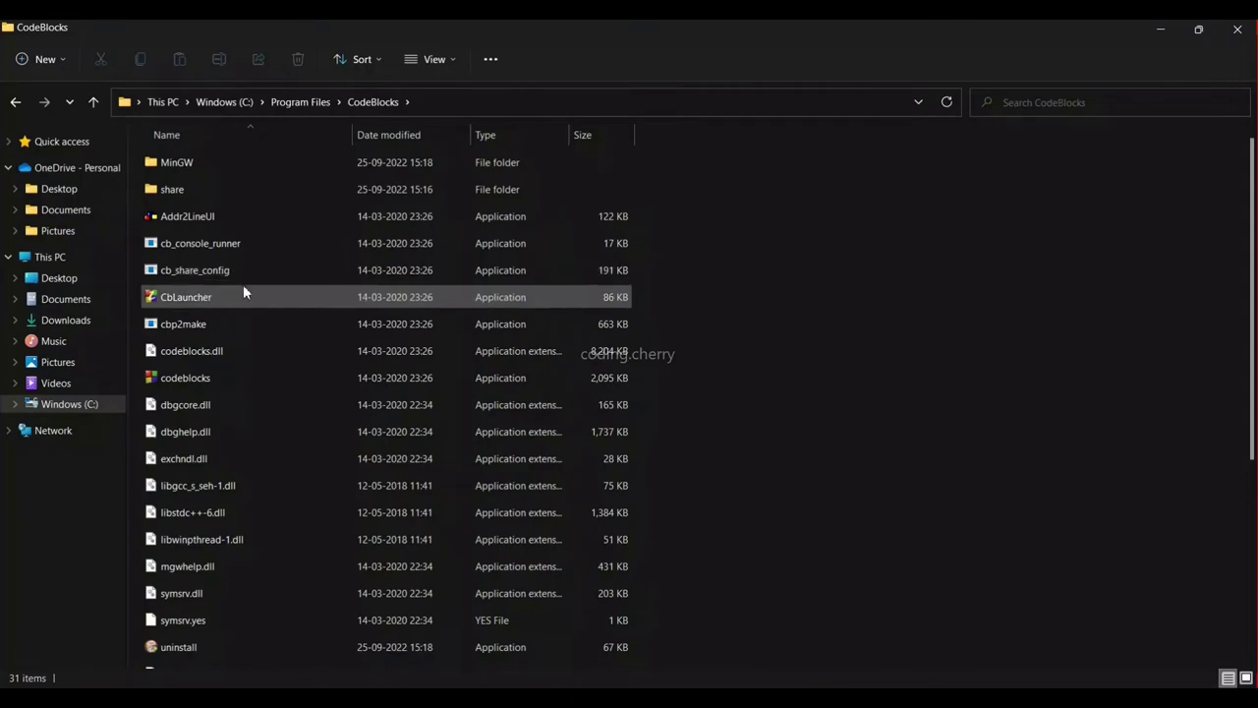
click(209, 275)
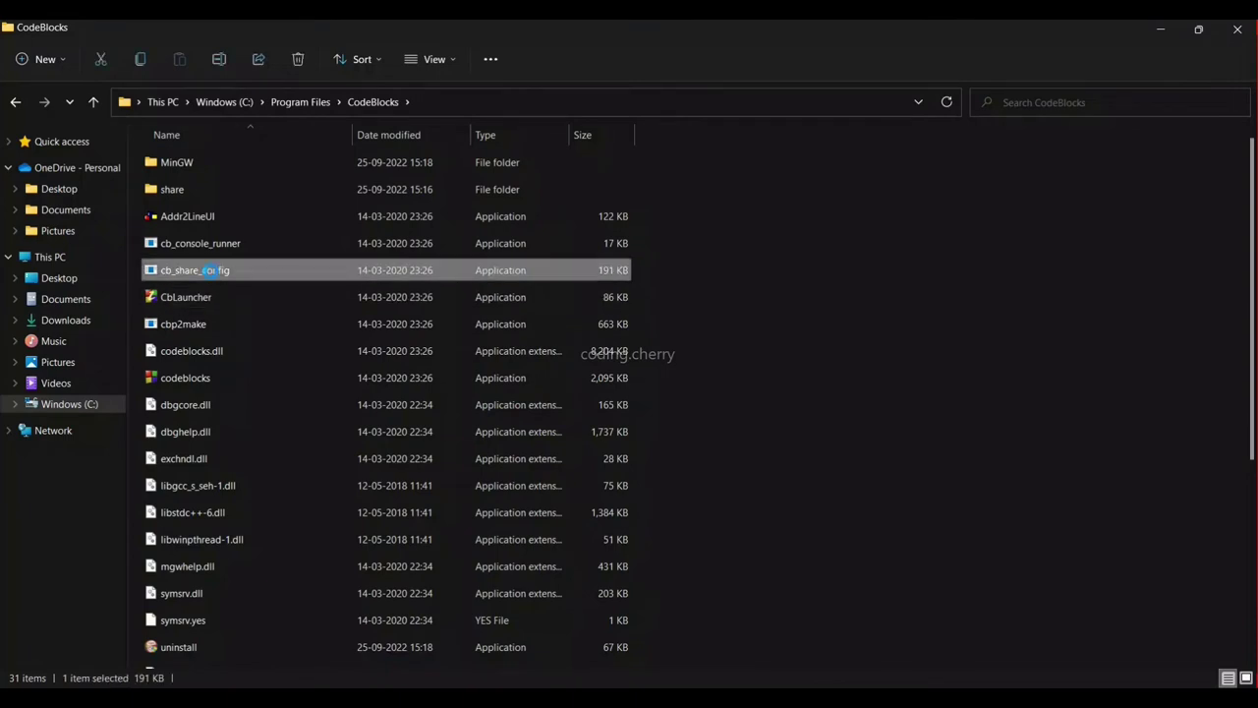
right_click(210, 270)
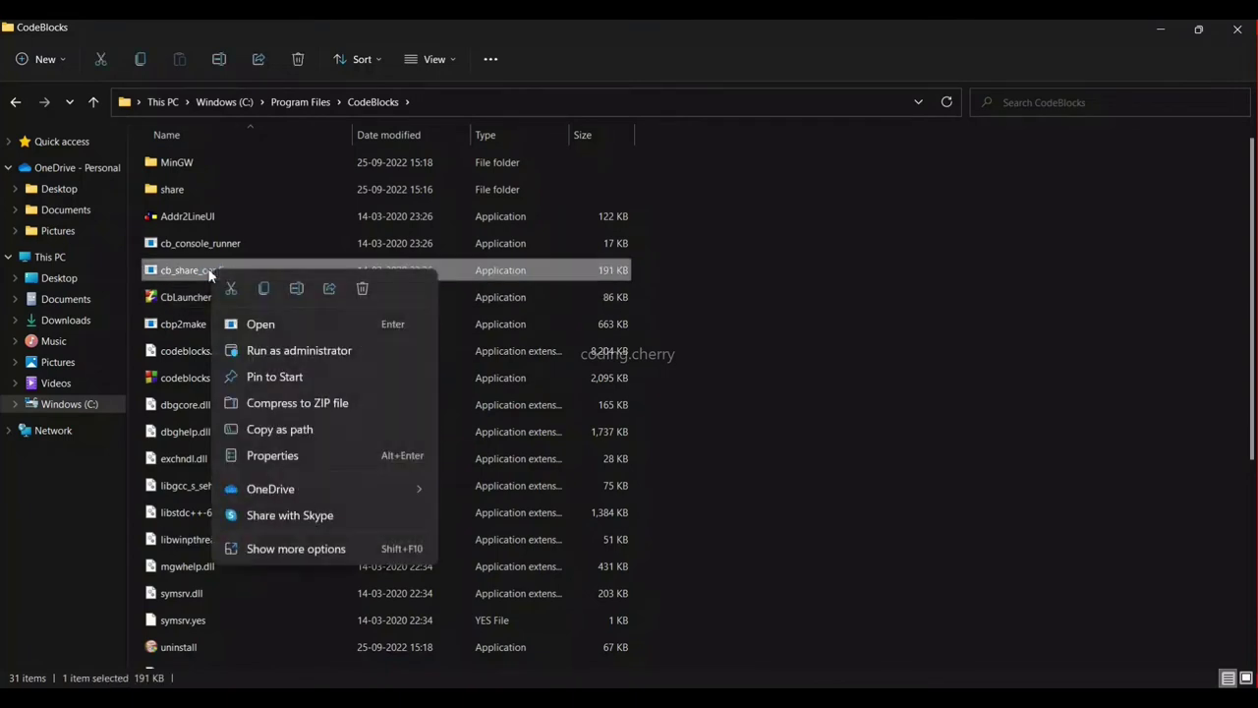
click(267, 352)
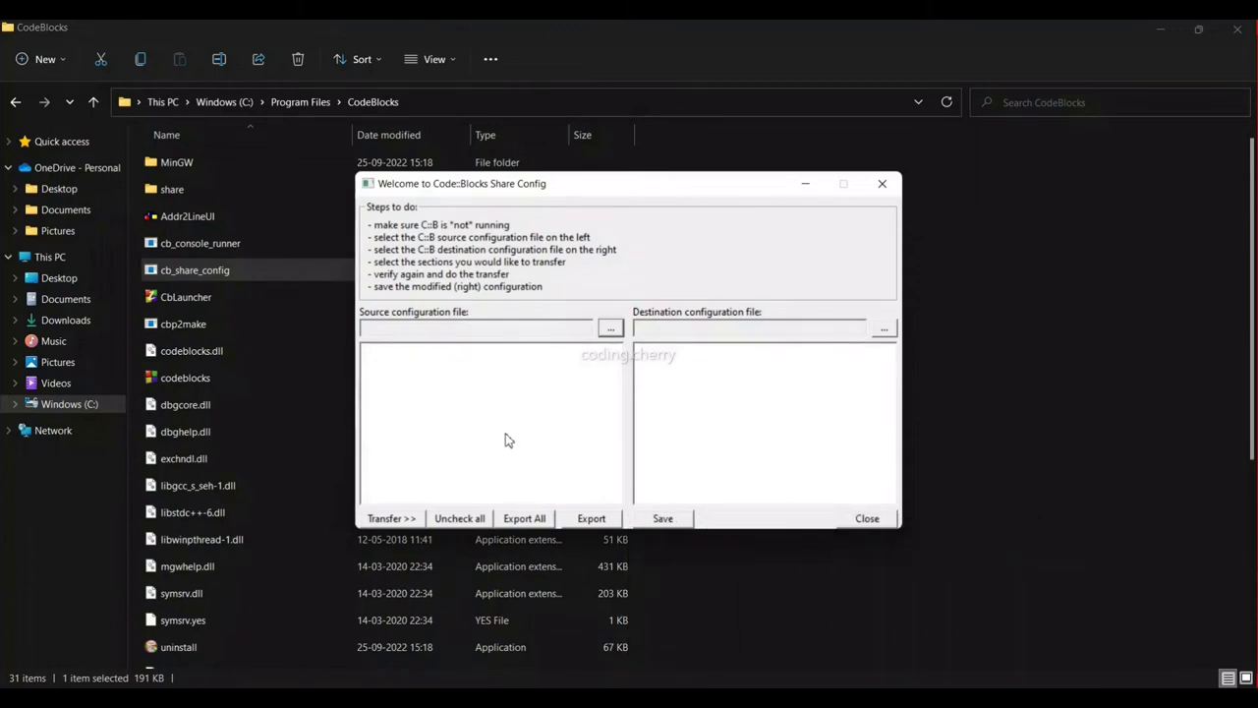
Load color_theme.conf as the source configuration file and default.conf as the destination configuration file.
key(super+Down)
click(610, 330)
click(578, 358)
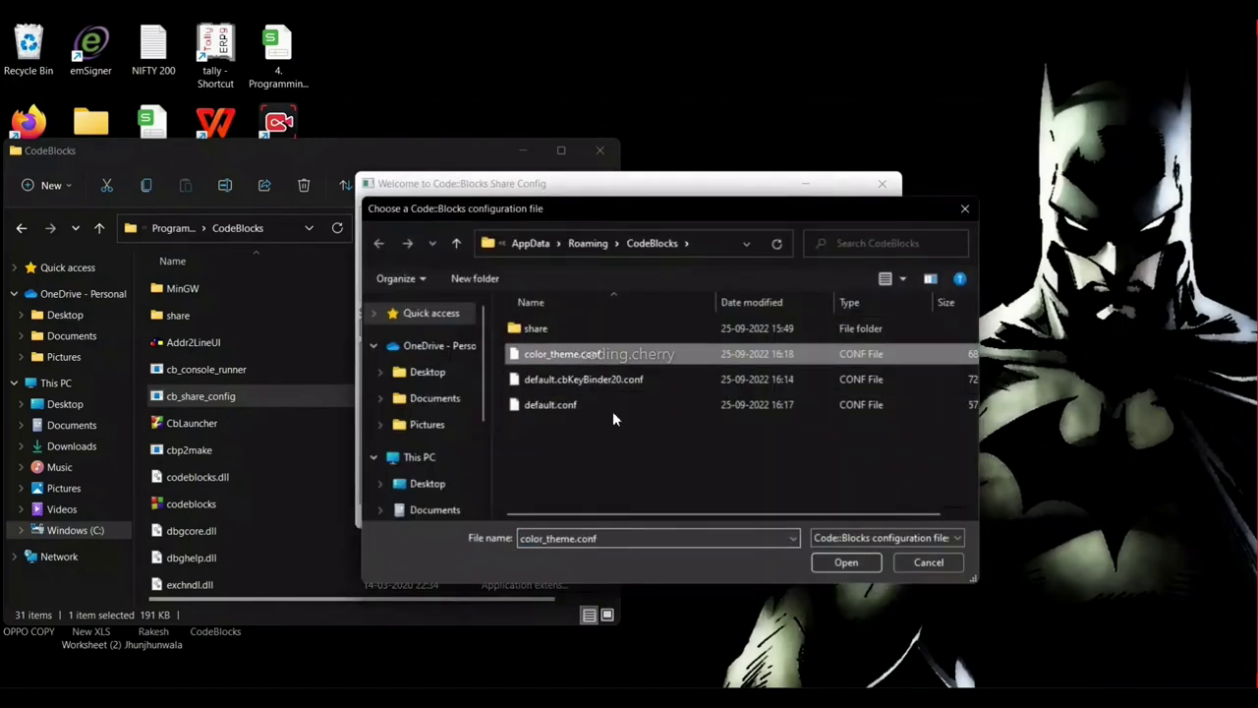
click(840, 567)
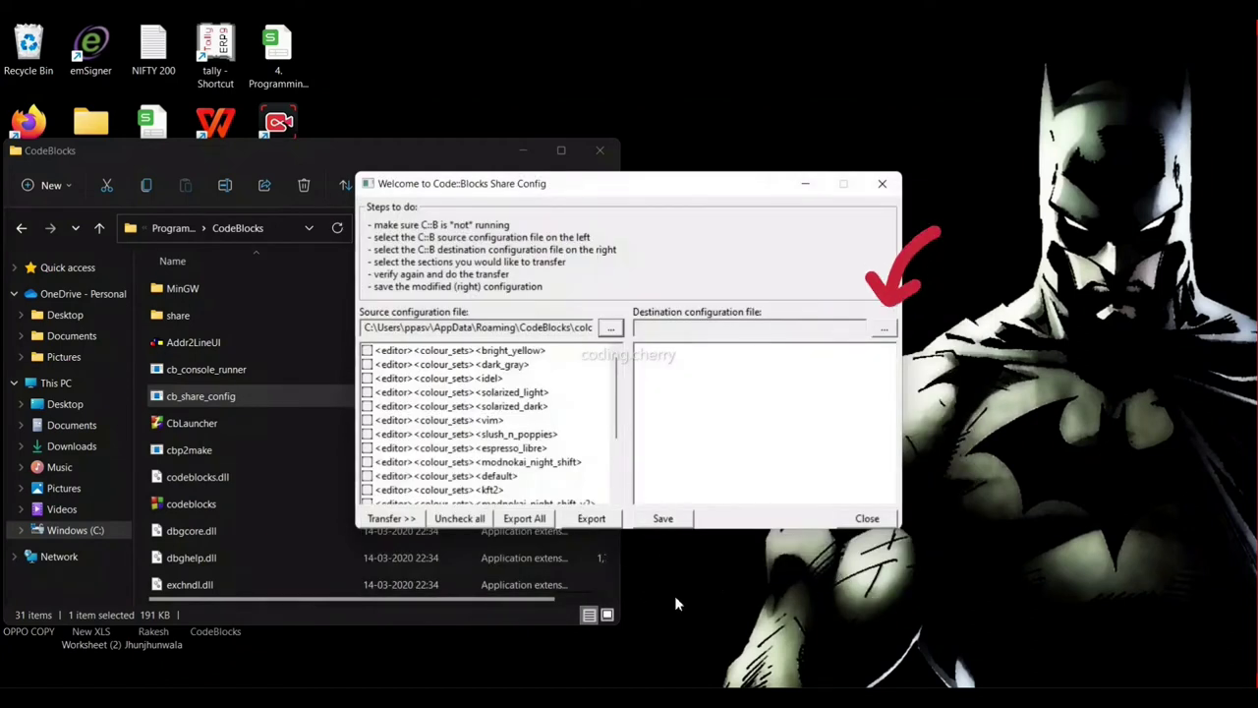
click(884, 328)
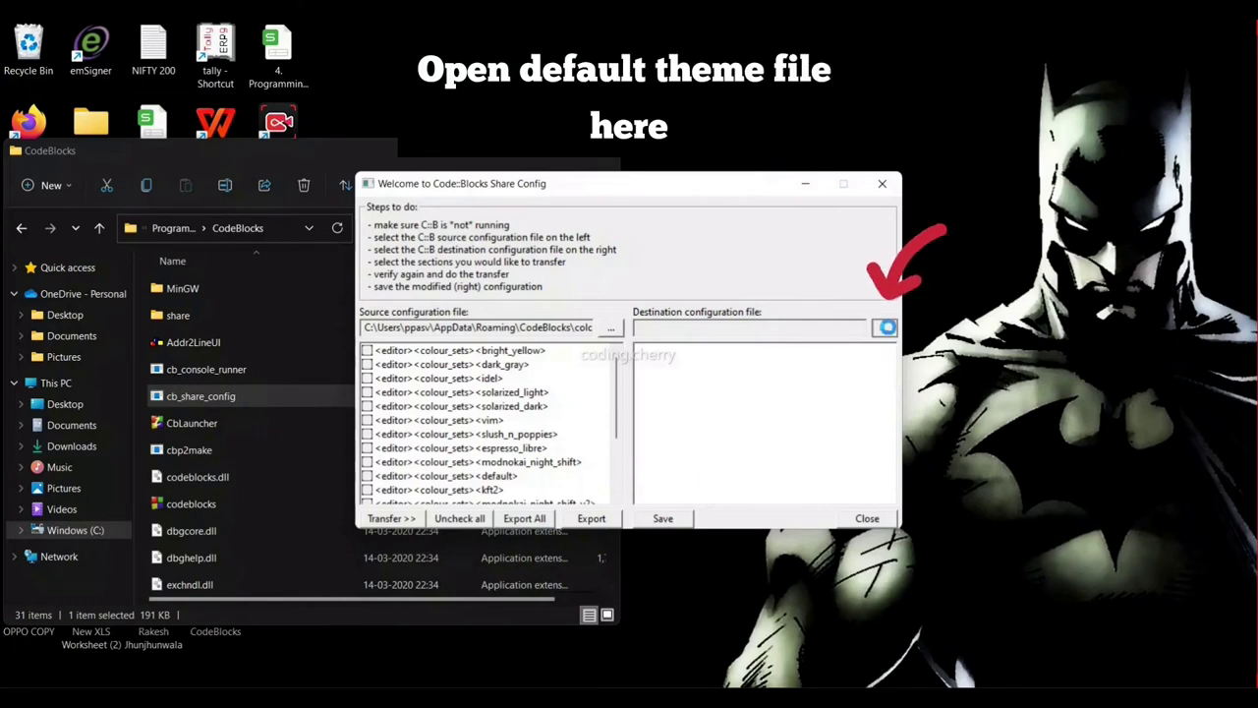
click(611, 408)
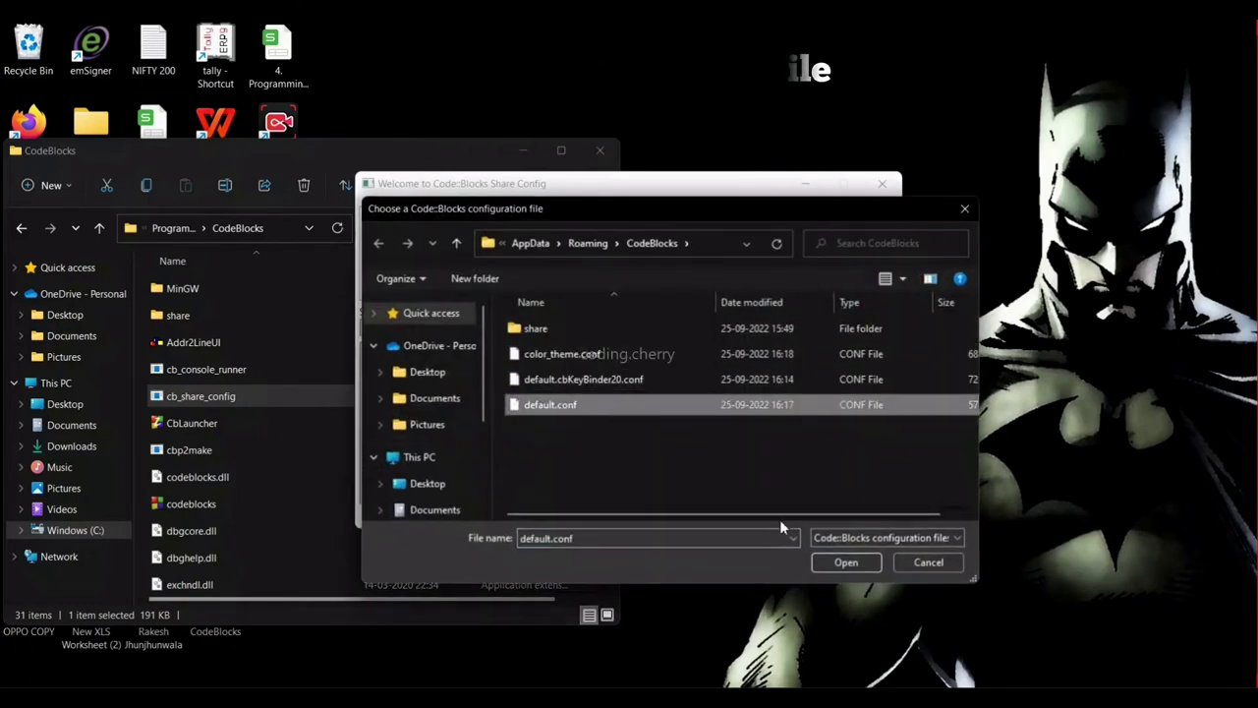
click(845, 562)
Mark every section of the source configuration for transfer, from the bright_yellow colour set through to colours.
scroll(705, 457, down, 2)
scroll(580, 462, down, 3)
scroll(637, 474, down, 3)
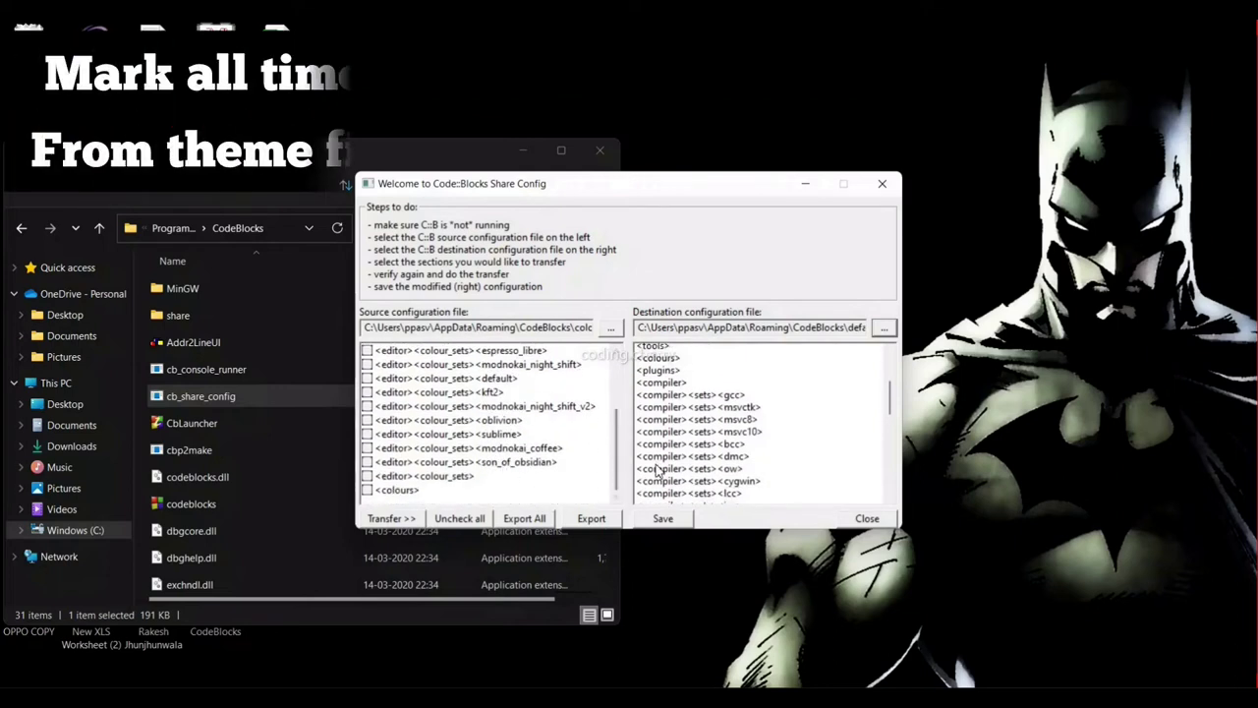
scroll(442, 419, up, 3)
click(368, 352)
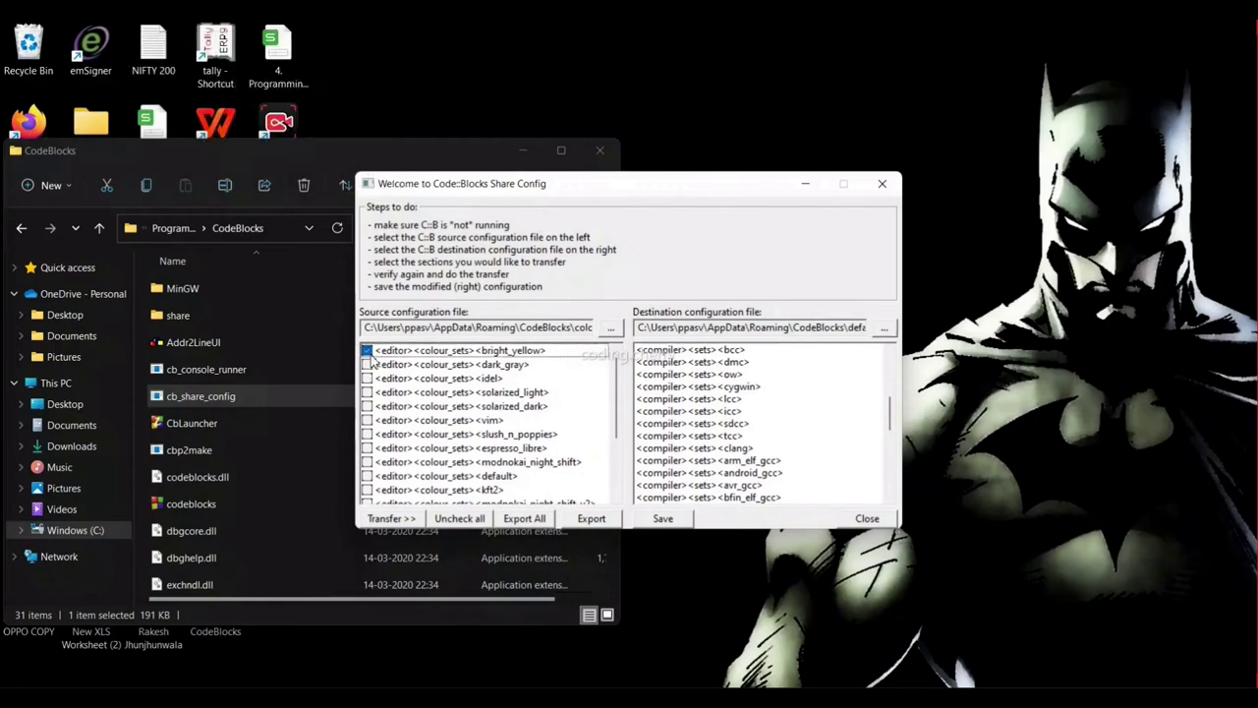
click(368, 391)
click(368, 406)
click(368, 419)
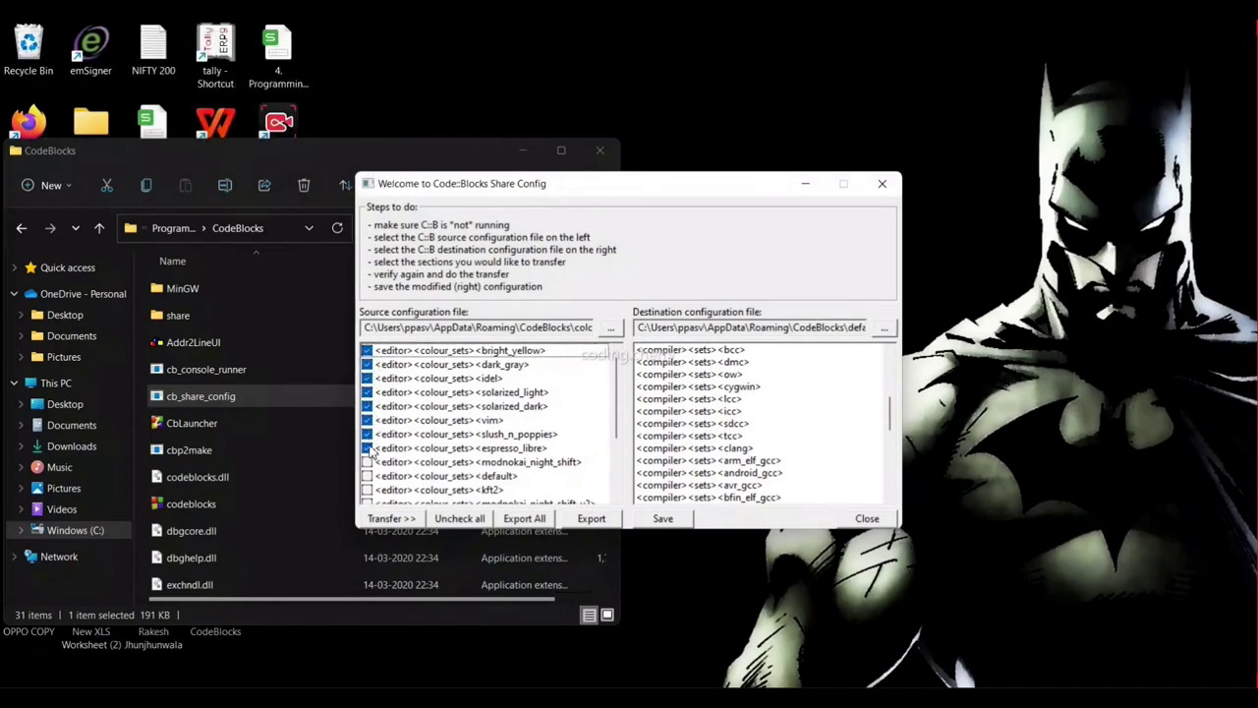
scroll(367, 482, down, 1)
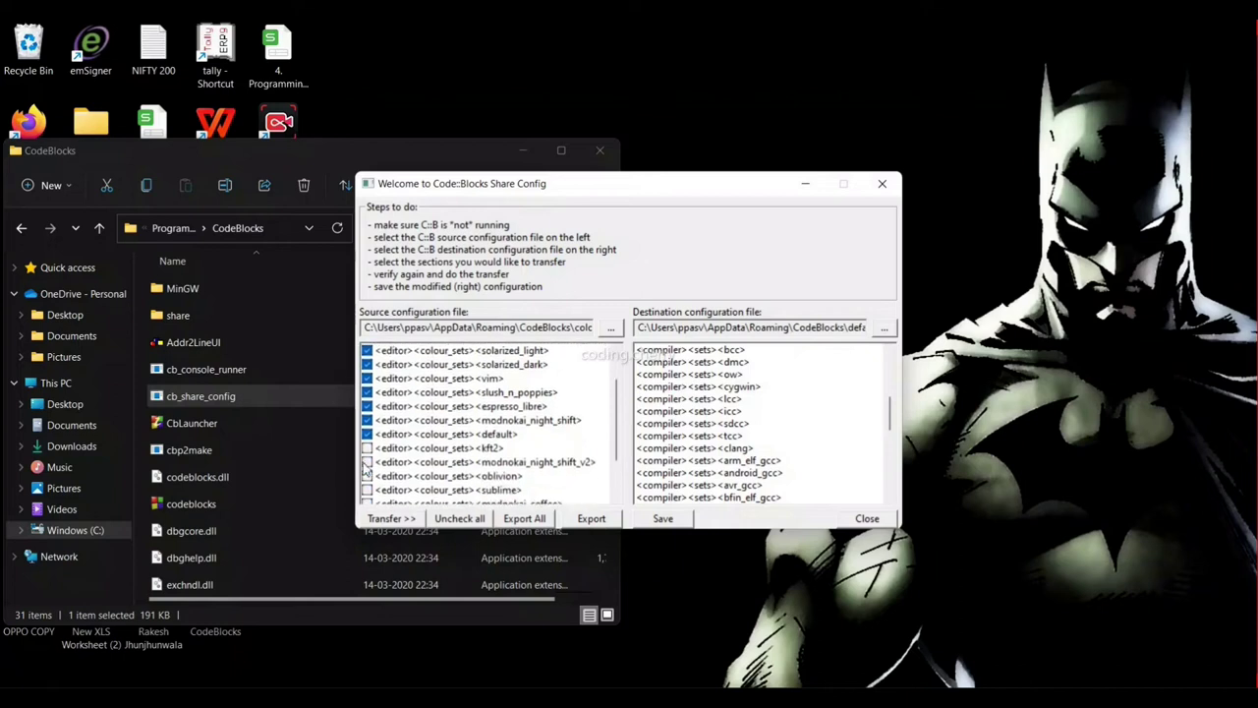
click(364, 453)
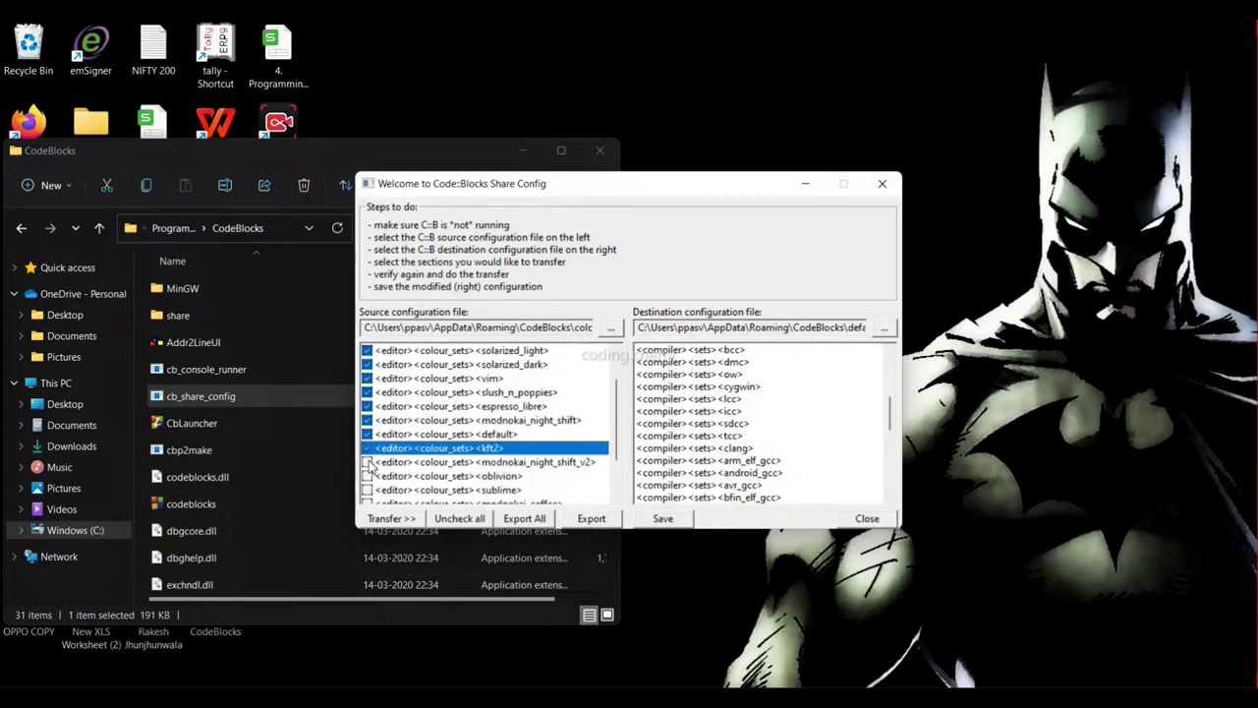
click(368, 476)
scroll(366, 491, down, 2)
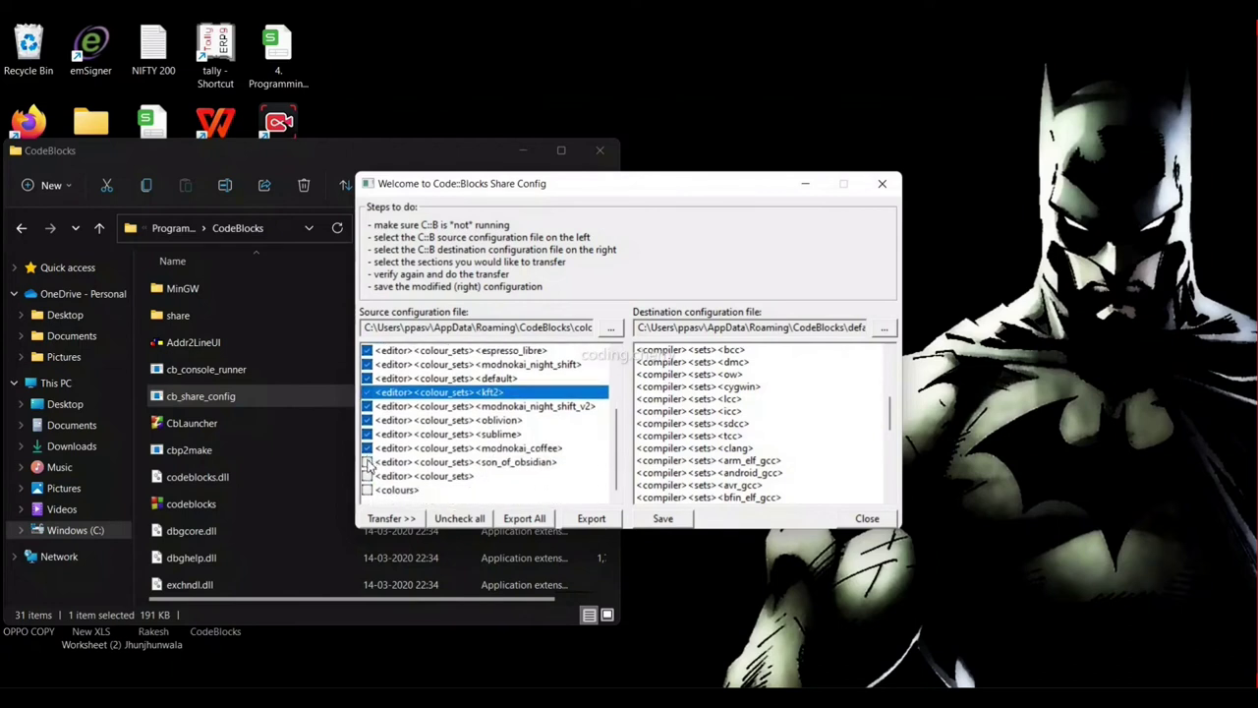
click(367, 462)
click(368, 476)
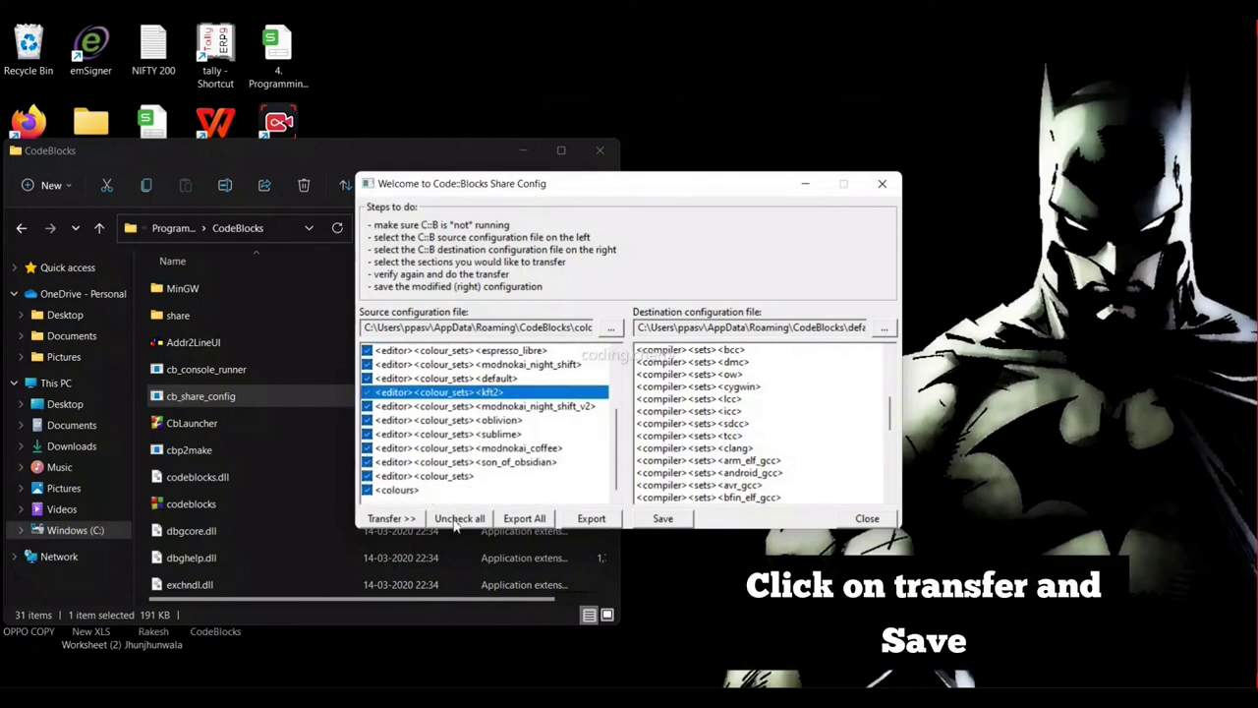
Transfer the marked colour theme sections into the destination configuration and save the updated default.conf.
click(390, 518)
click(658, 417)
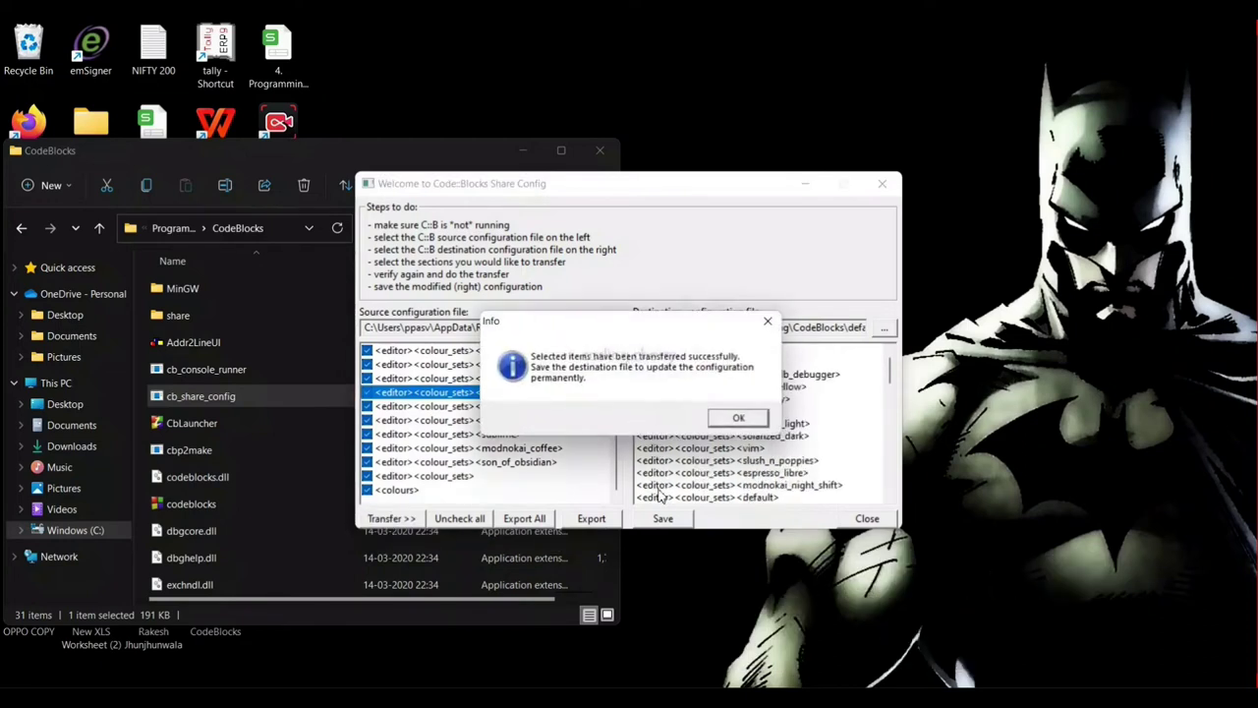
click(738, 420)
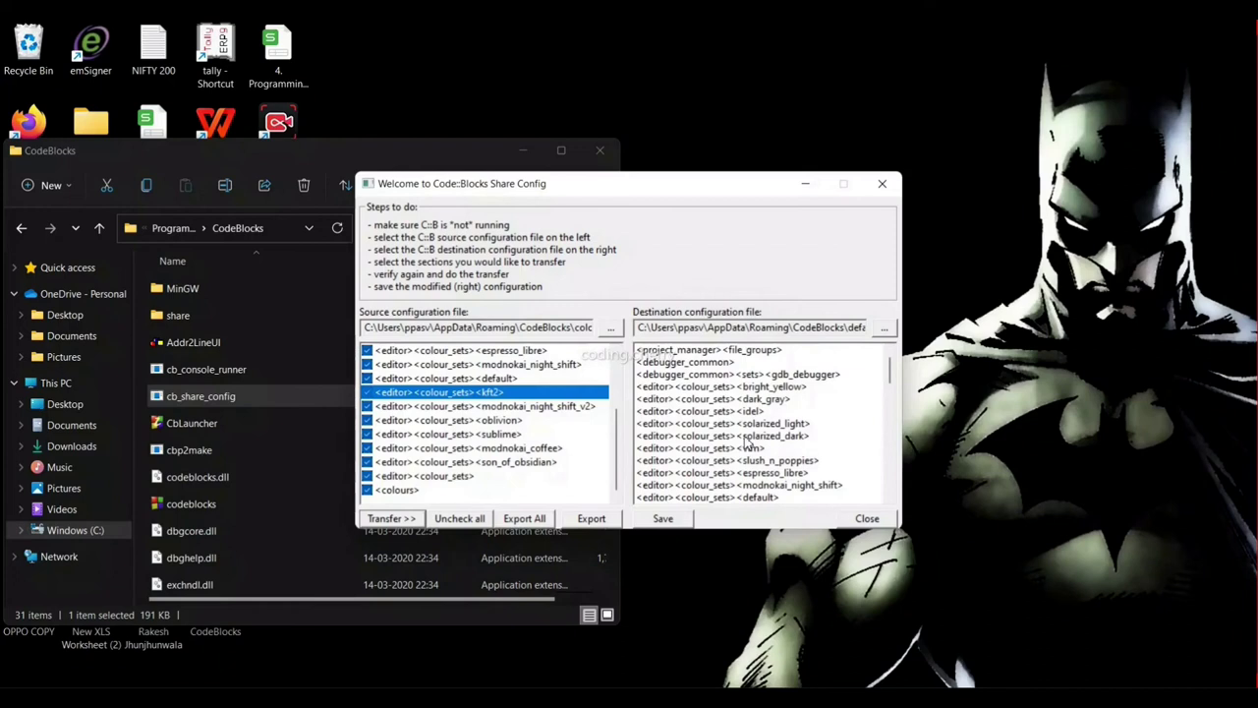
scroll(747, 444, down, 5)
click(673, 524)
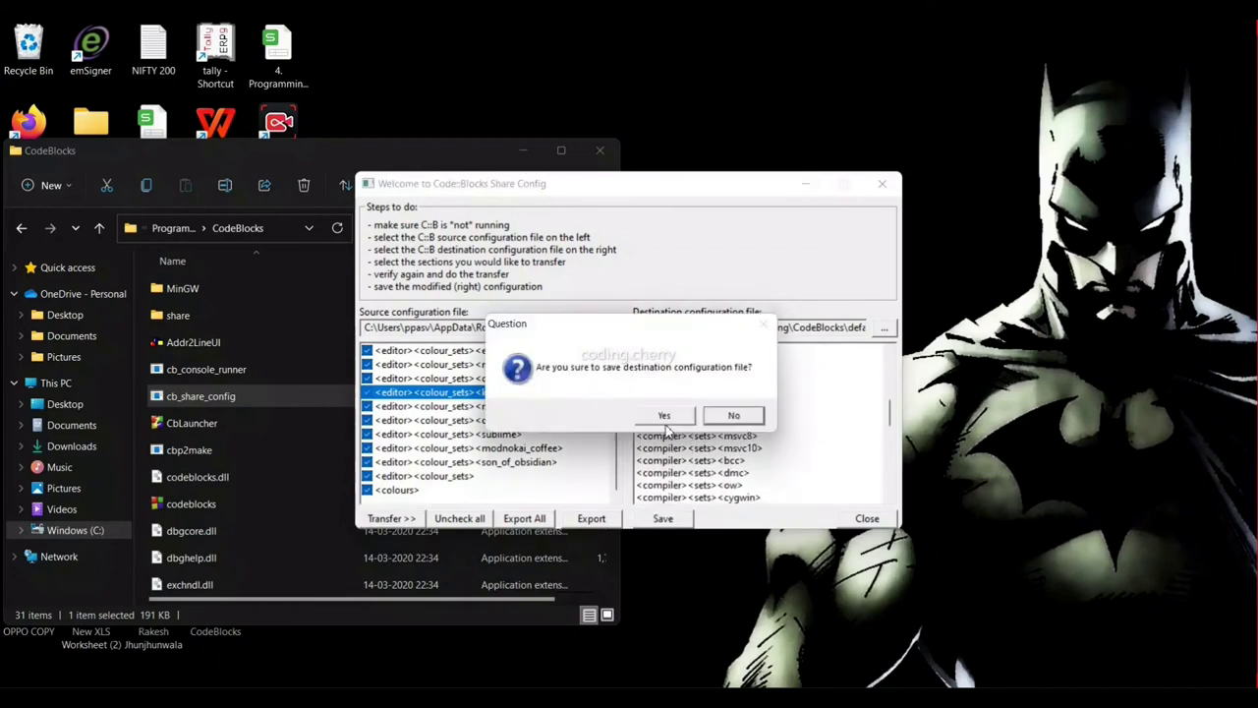
click(666, 417)
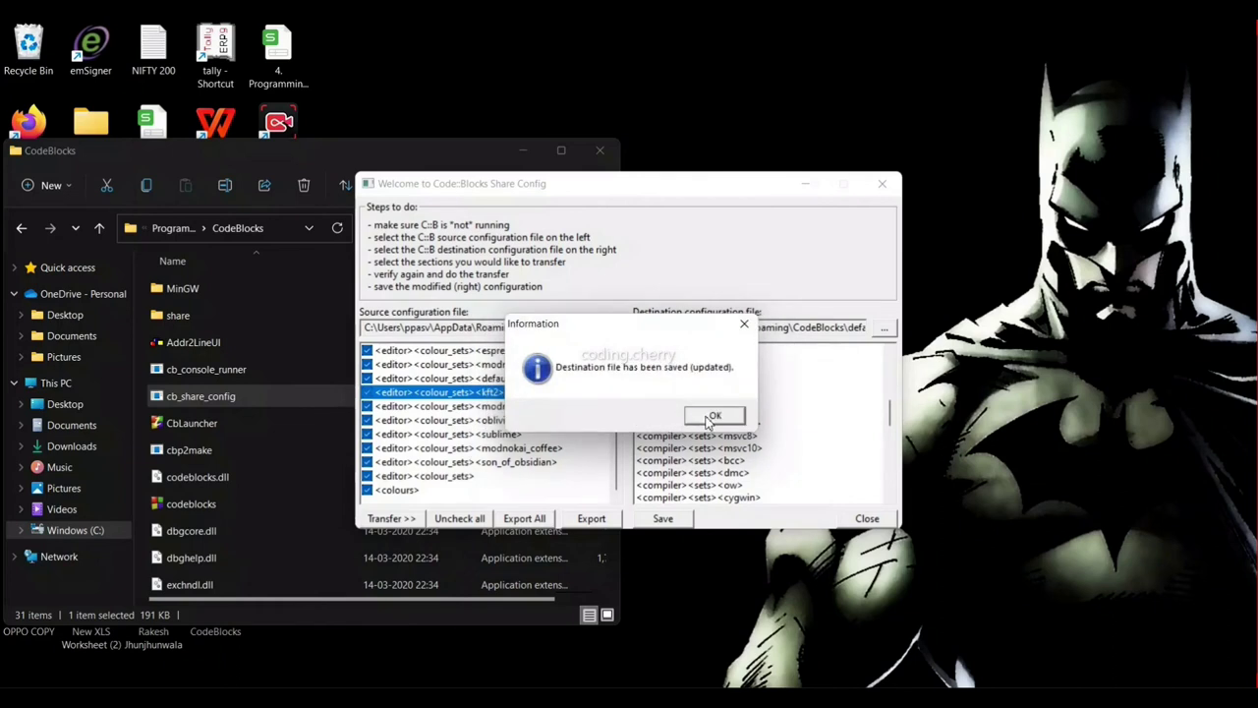
click(712, 416)
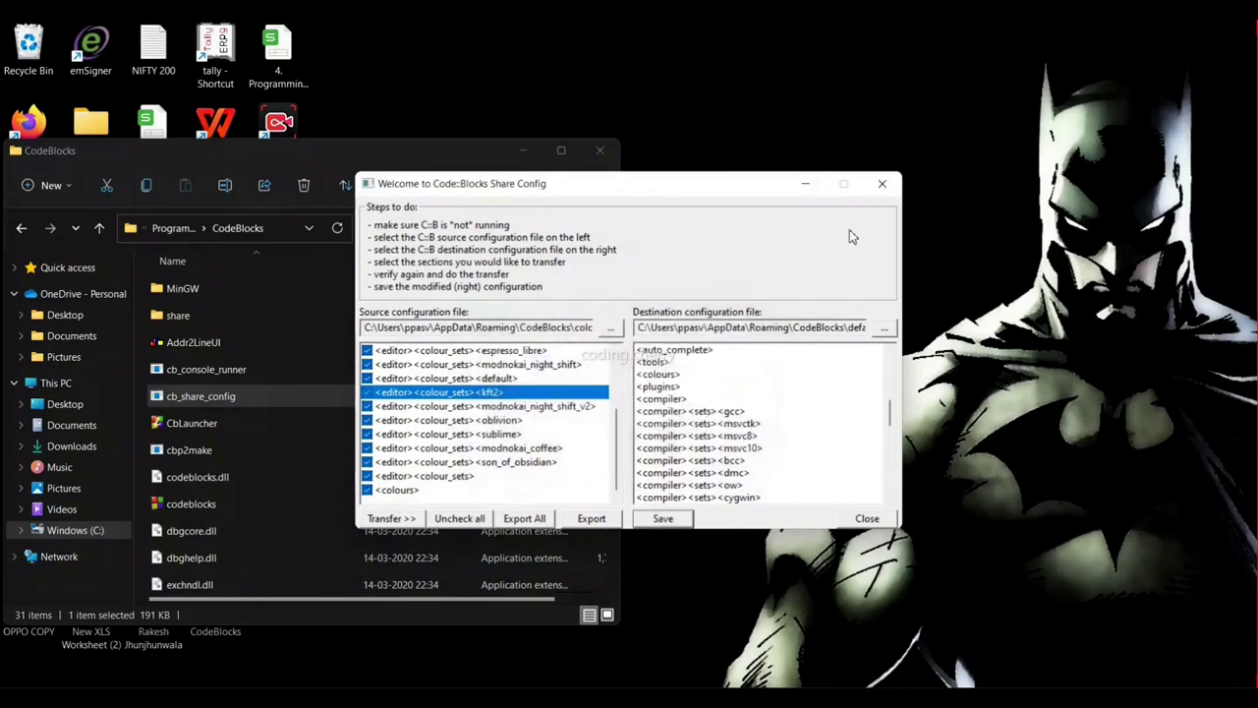
Close the Share Config tool and the CodeBlocks folder window, and launch Code::Blocks from the desktop.
click(882, 183)
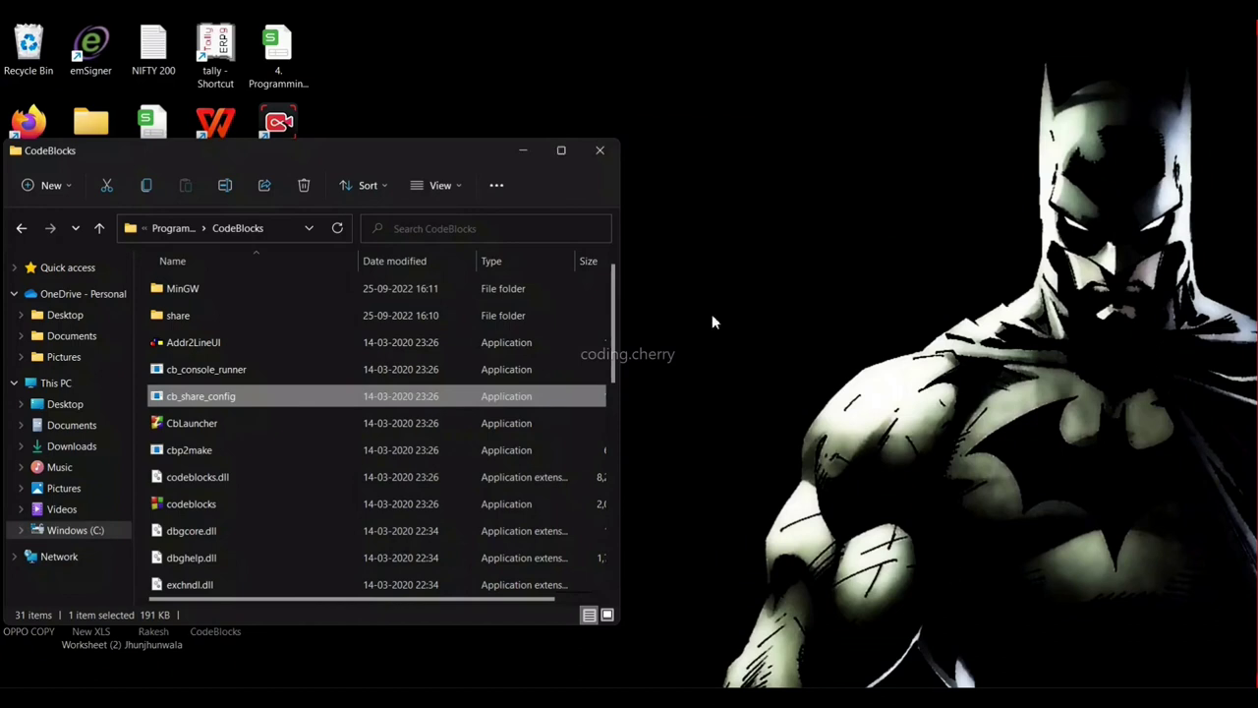
click(609, 151)
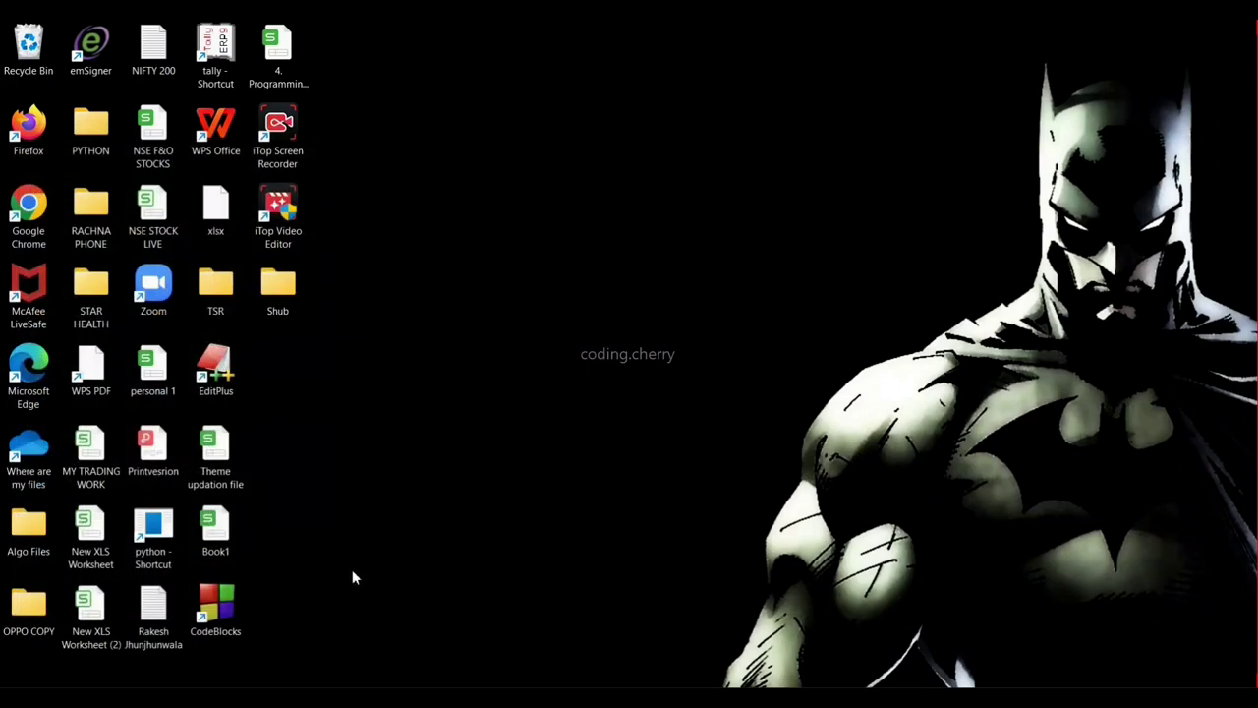
double_click(235, 617)
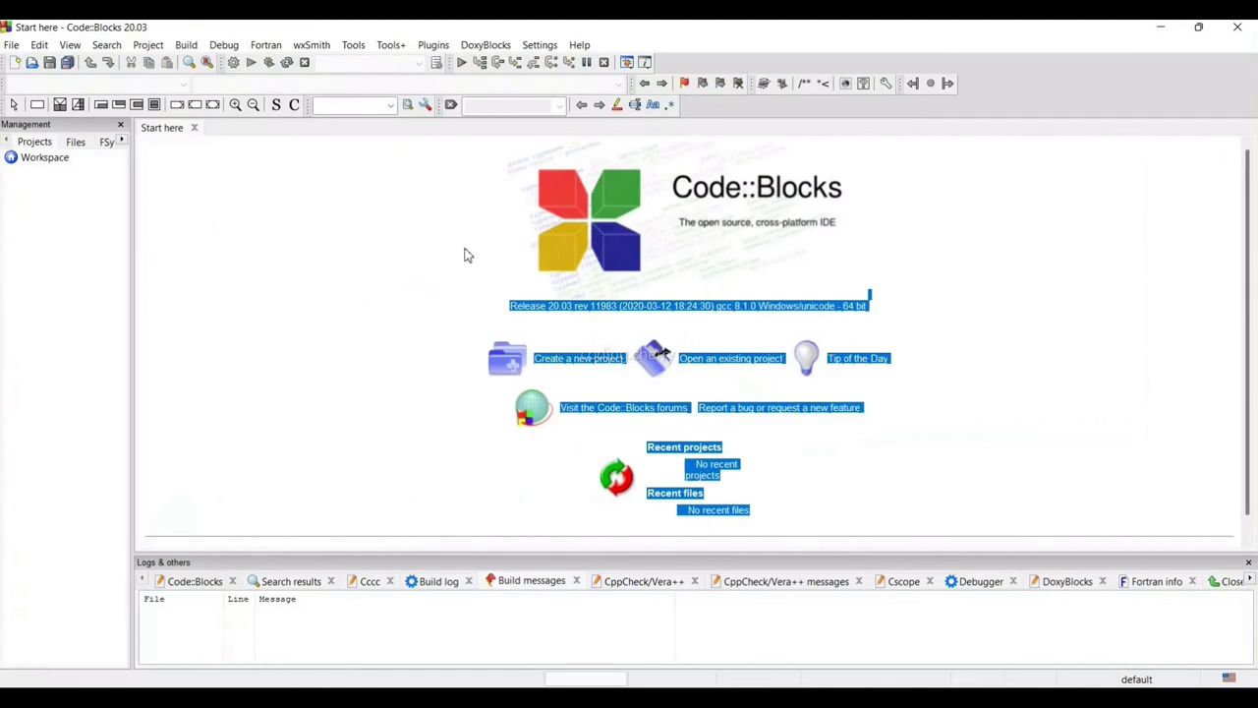
Open the editor configuration at its syntax highlighting settings.
click(436, 219)
click(540, 45)
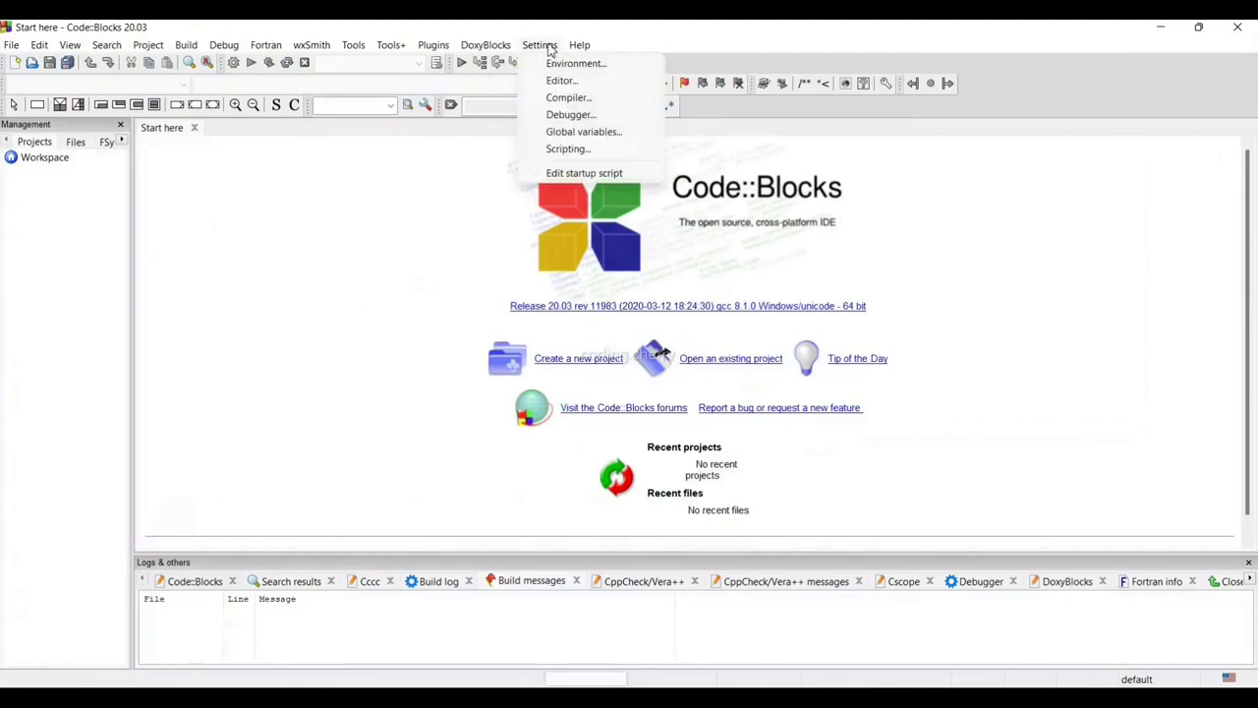
click(541, 82)
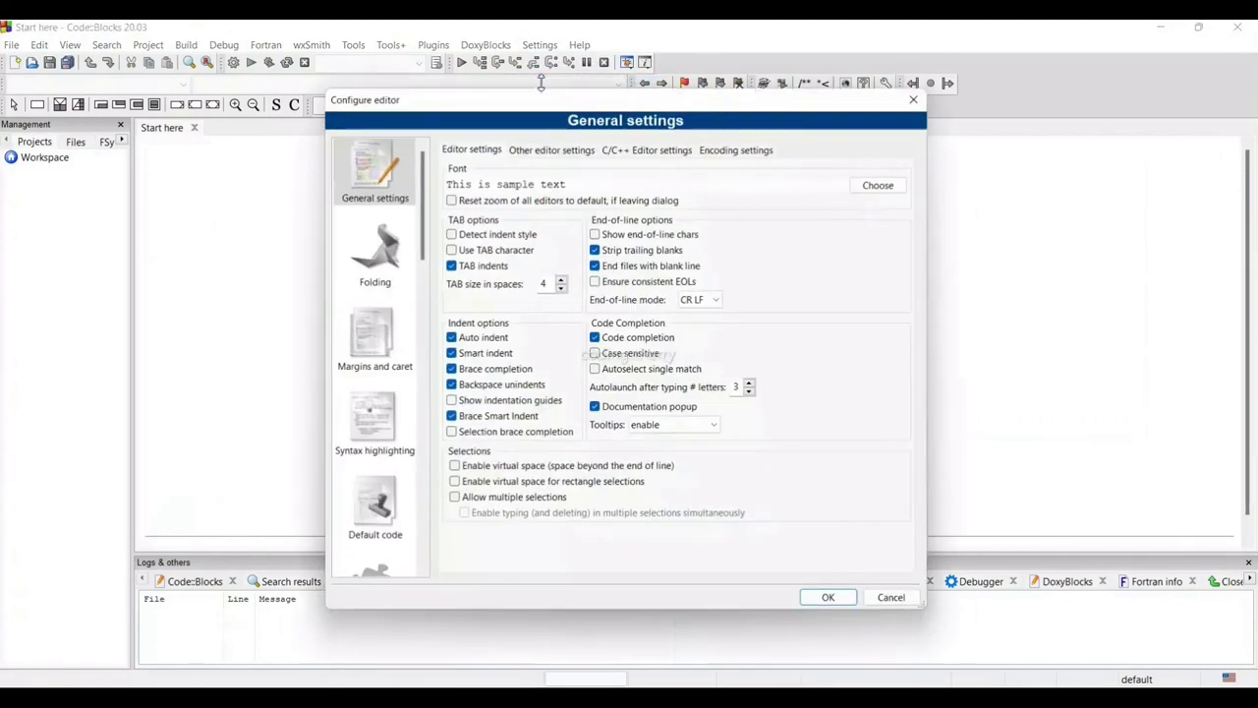
click(363, 433)
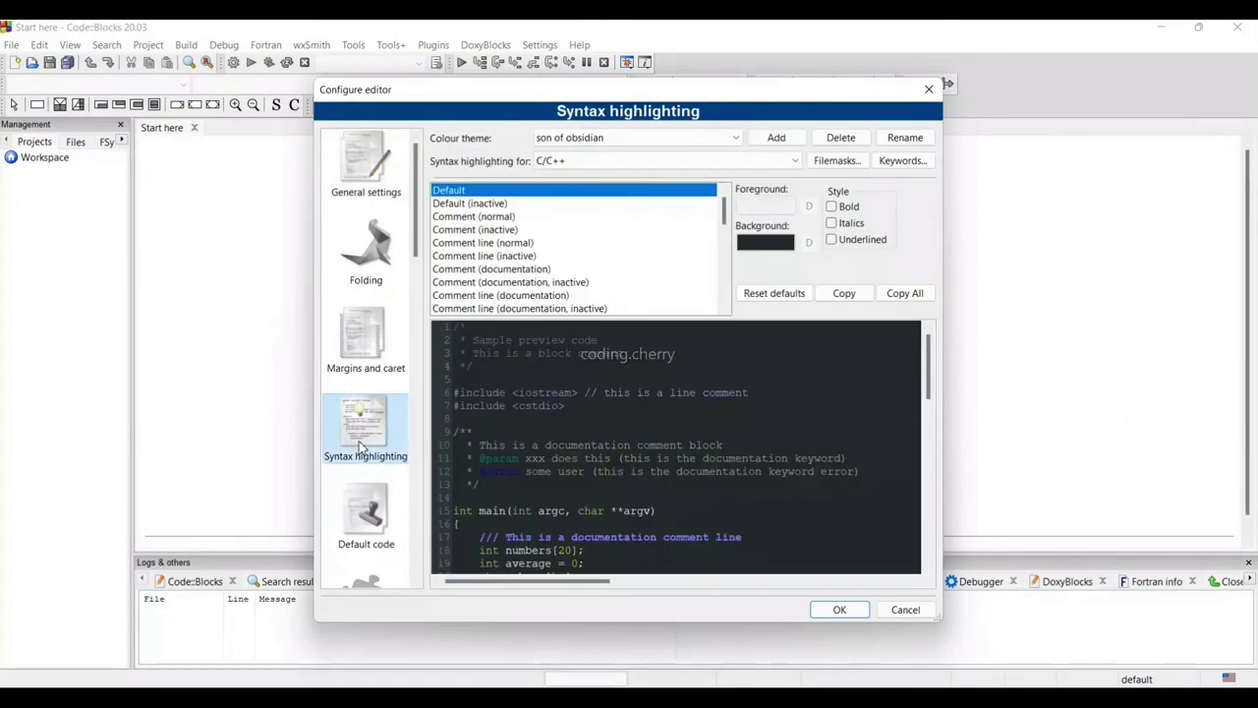
Preview the bright yellow colour theme for C/C++ and switch the editor's colour theme to vim.
click(735, 138)
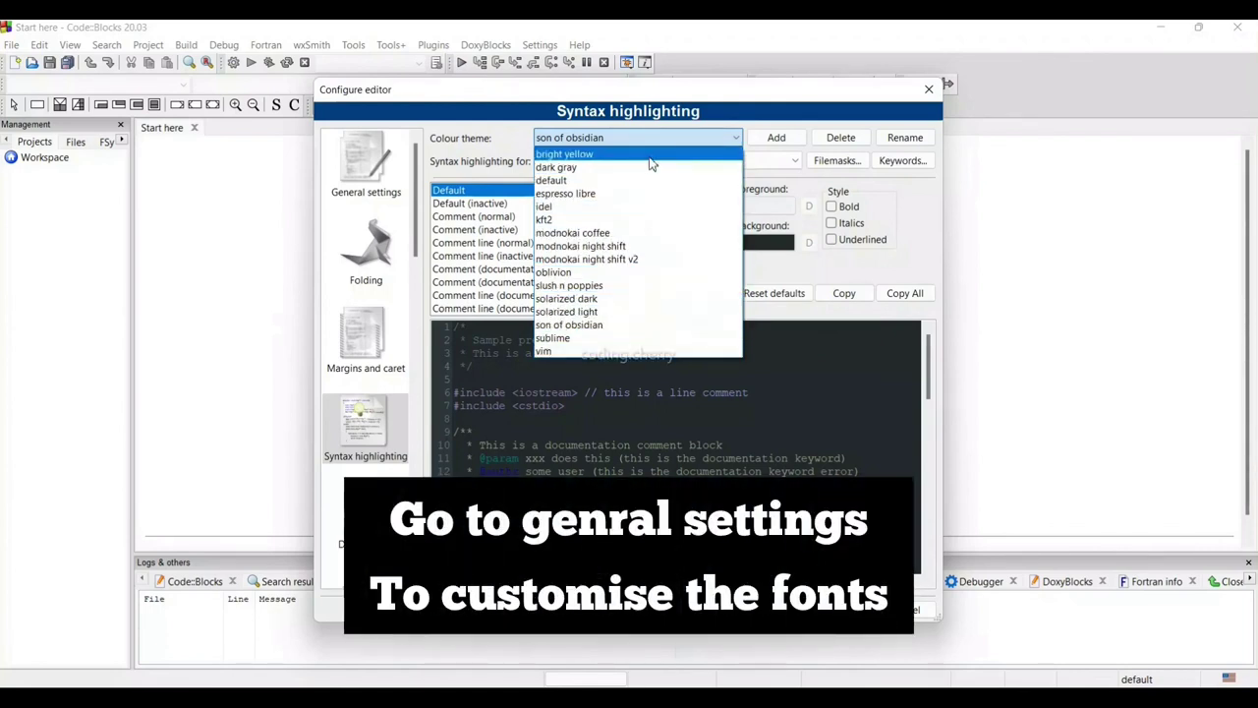
key(Return)
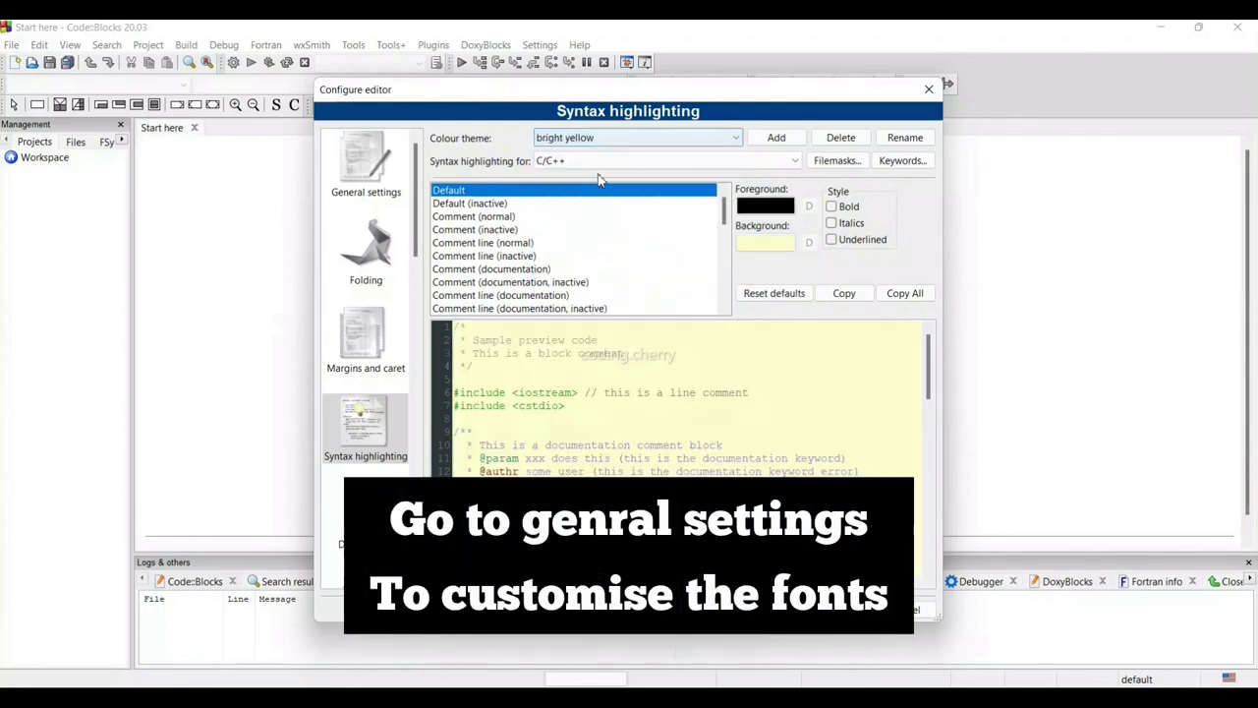
click(646, 144)
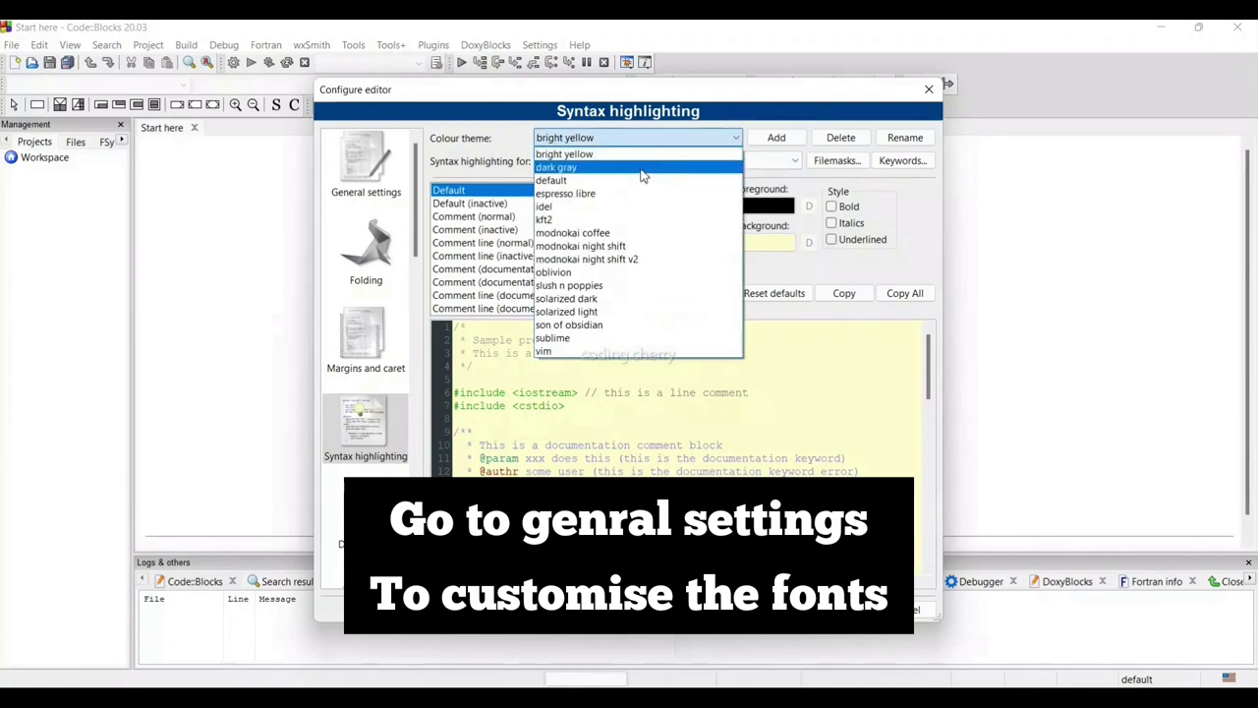
click(587, 354)
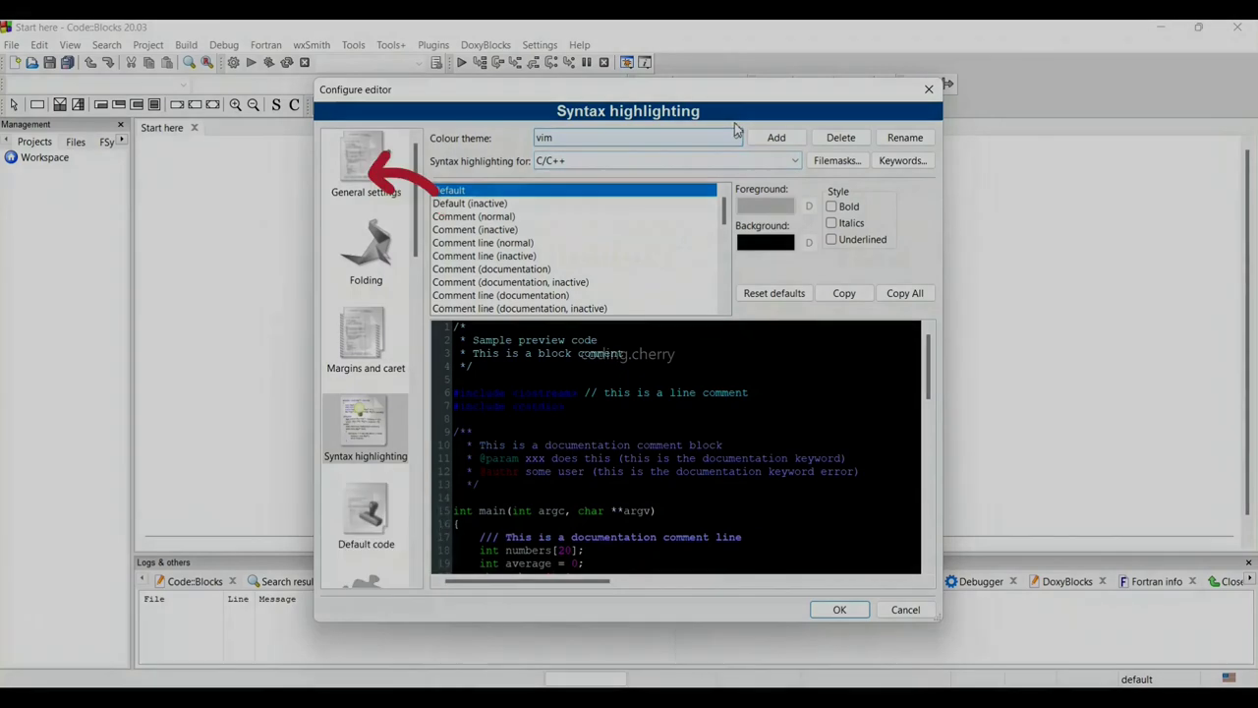
click(639, 138)
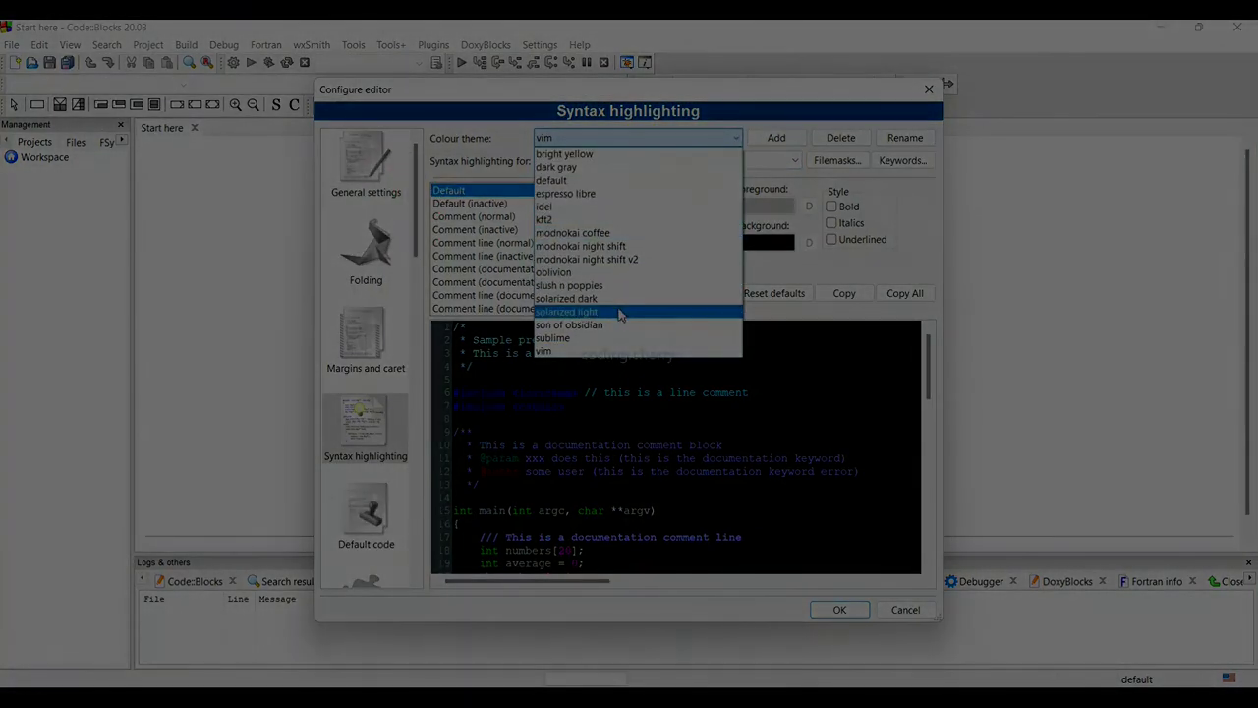